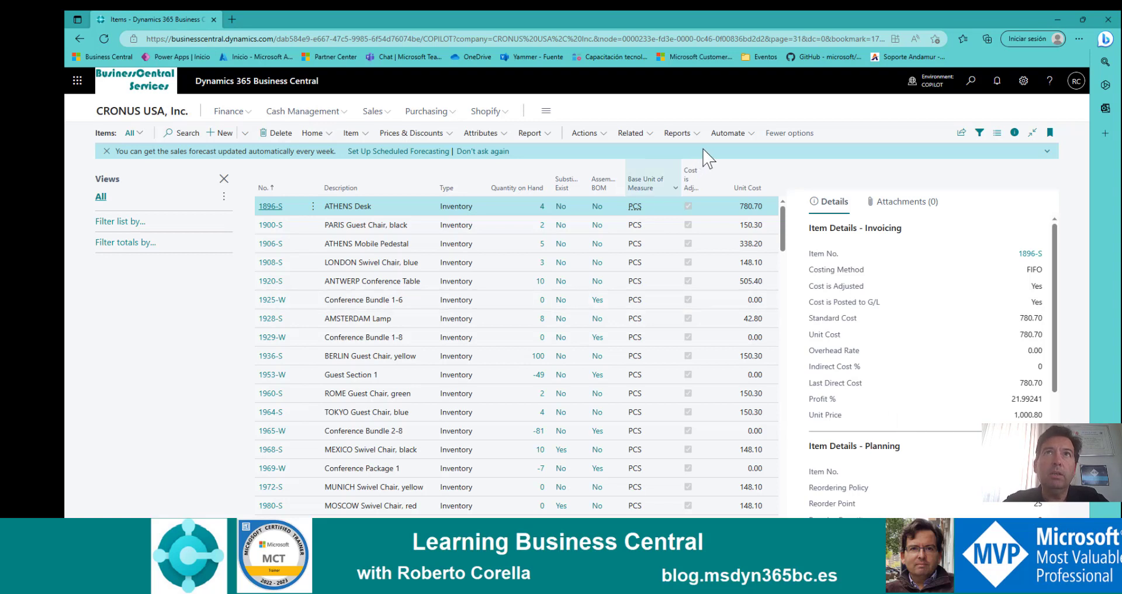
# View the items list's Automate actions, and find and open the Assisted Setup page
pyautogui.click(728, 135)
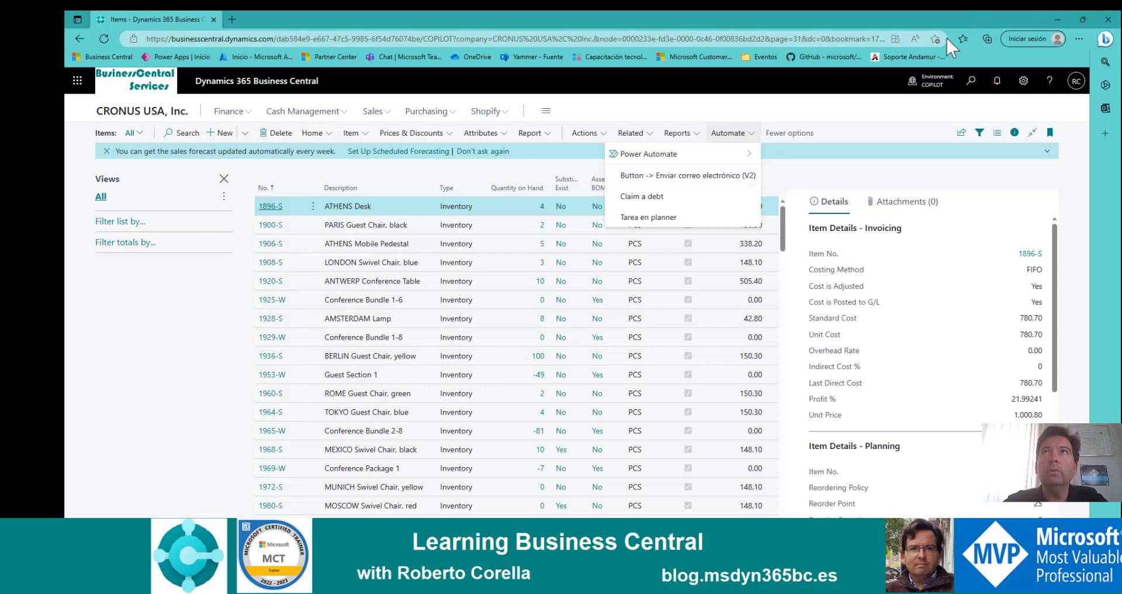
pyautogui.click(971, 83)
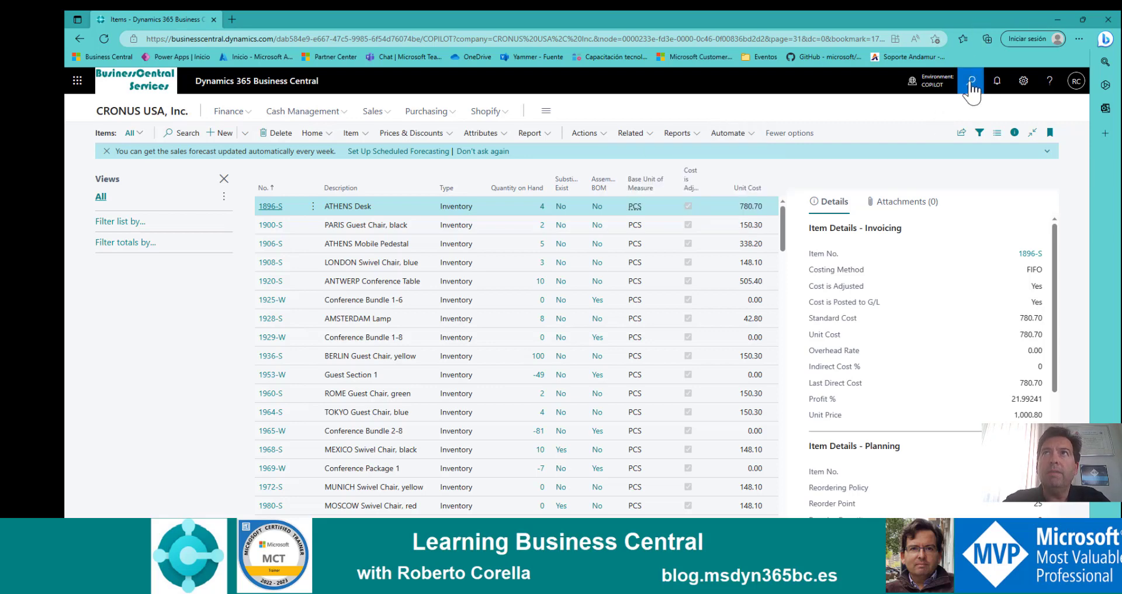
pyautogui.click(971, 85)
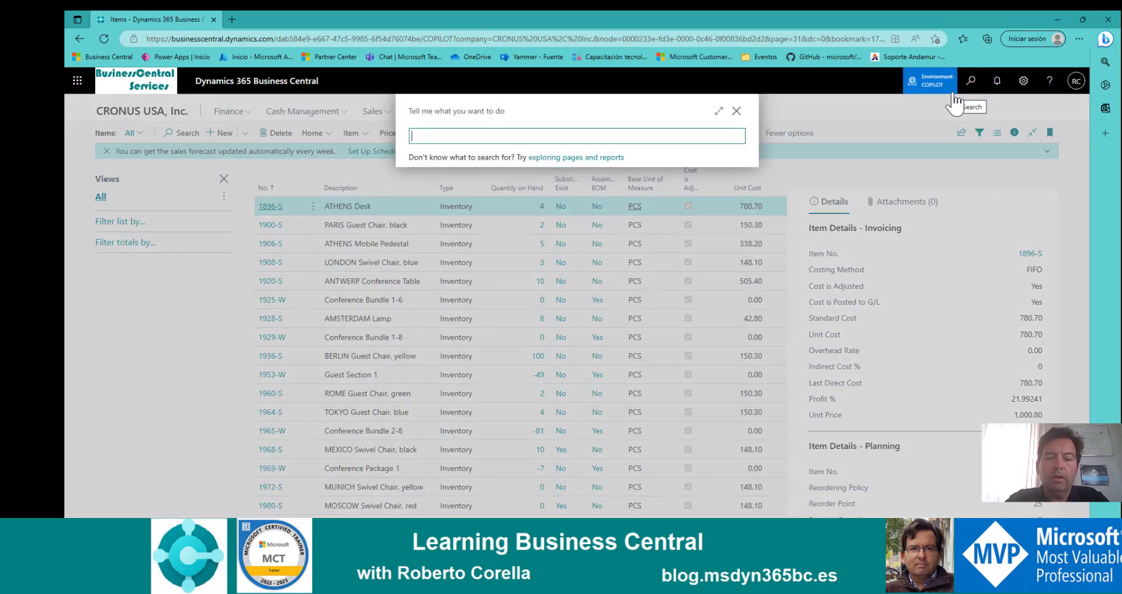
pyautogui.write('ass')
pyautogui.write('is')
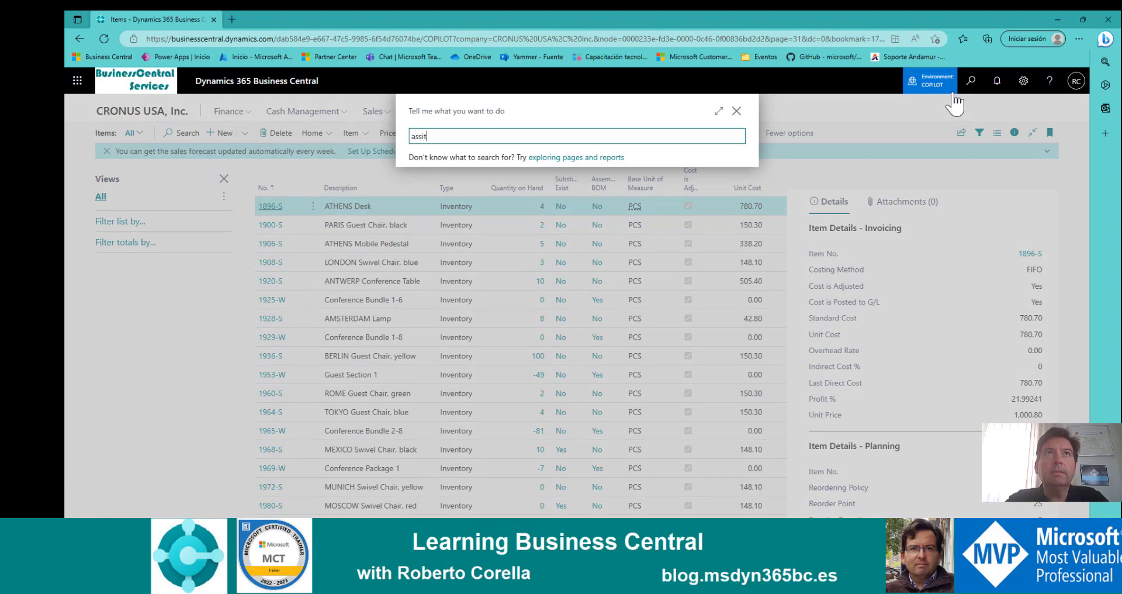
pyautogui.write(' setup')
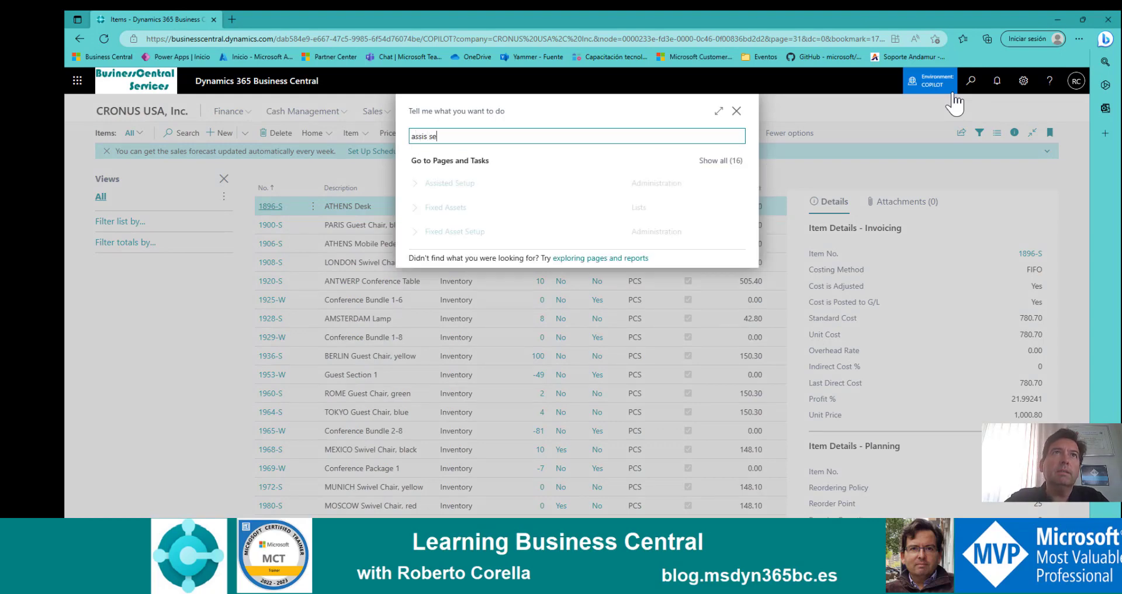
pyautogui.click(449, 182)
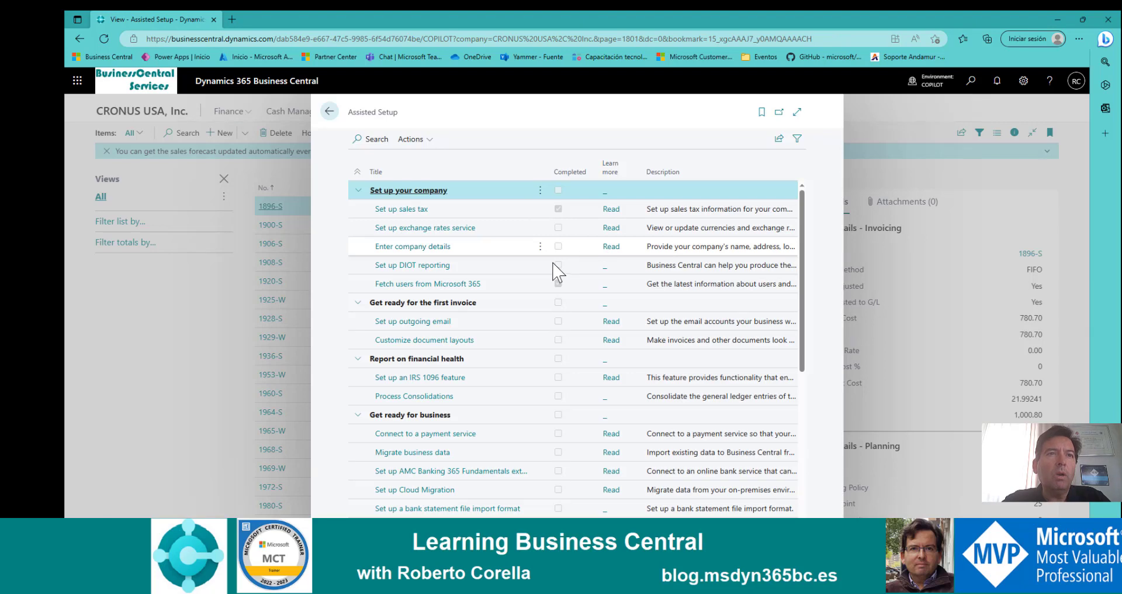
# Search the assisted setup guides for "envir" and run the Power Automate Environment guide again
pyautogui.scroll(-2, 544, 274)
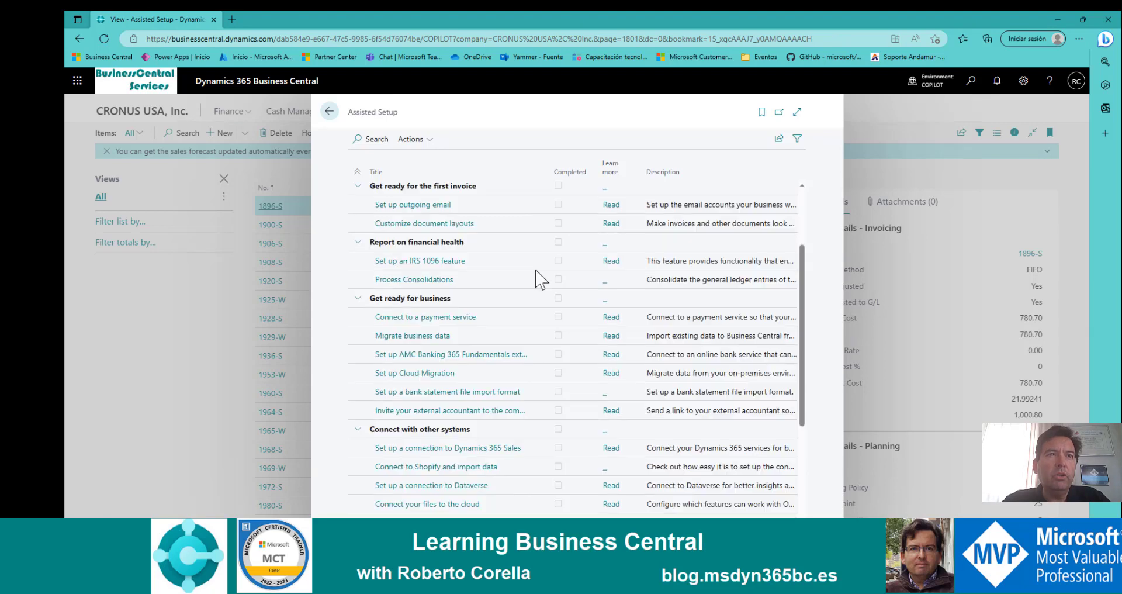
pyautogui.click(374, 141)
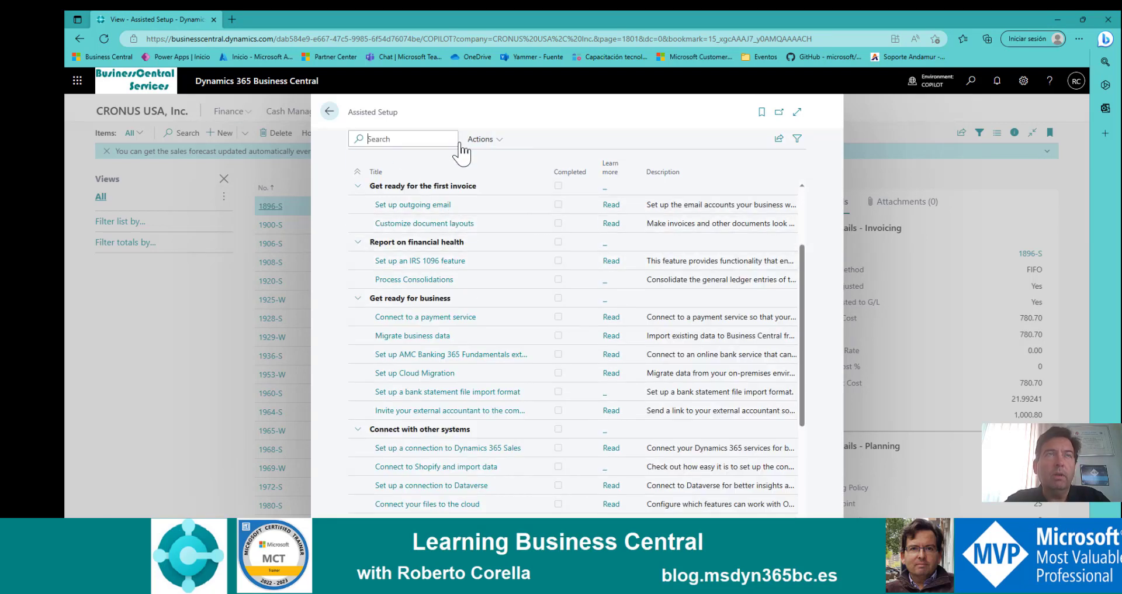
pyautogui.write('envir')
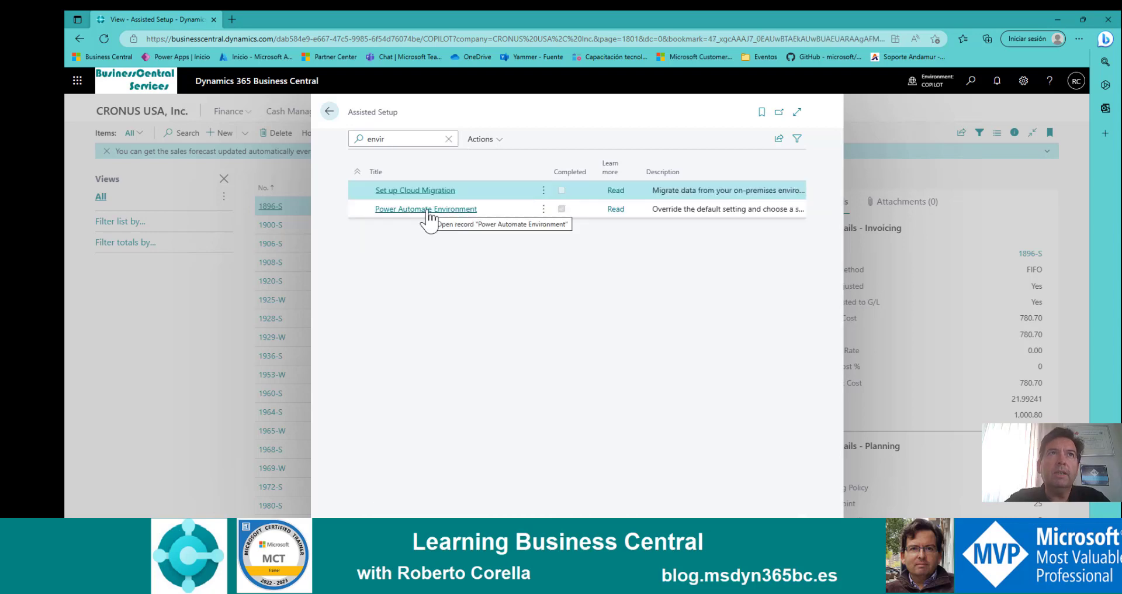
pyautogui.click(428, 211)
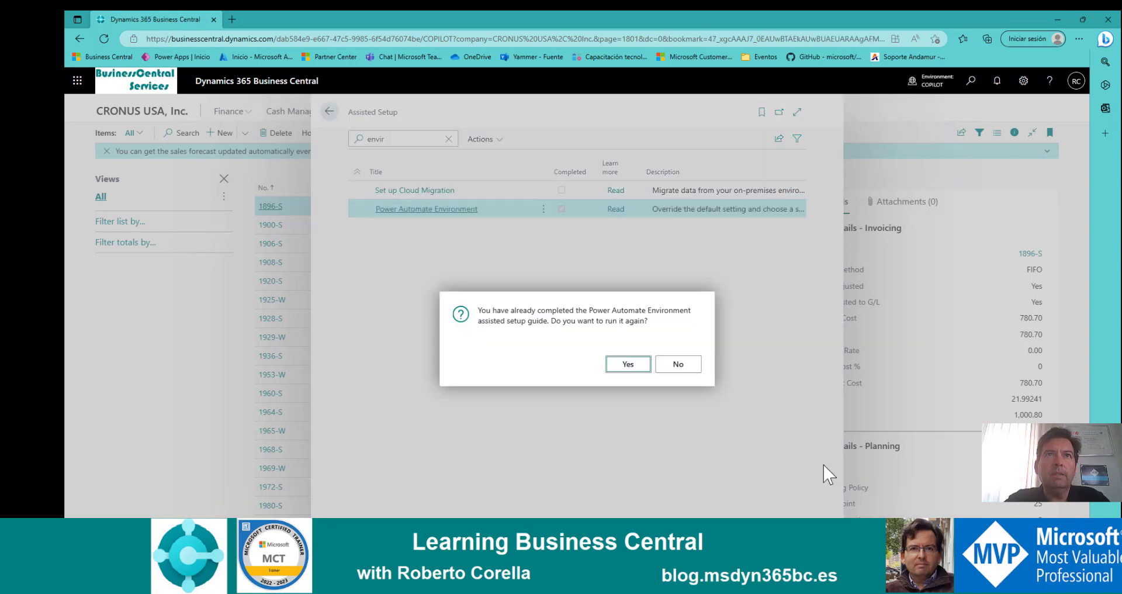
pyautogui.click(623, 362)
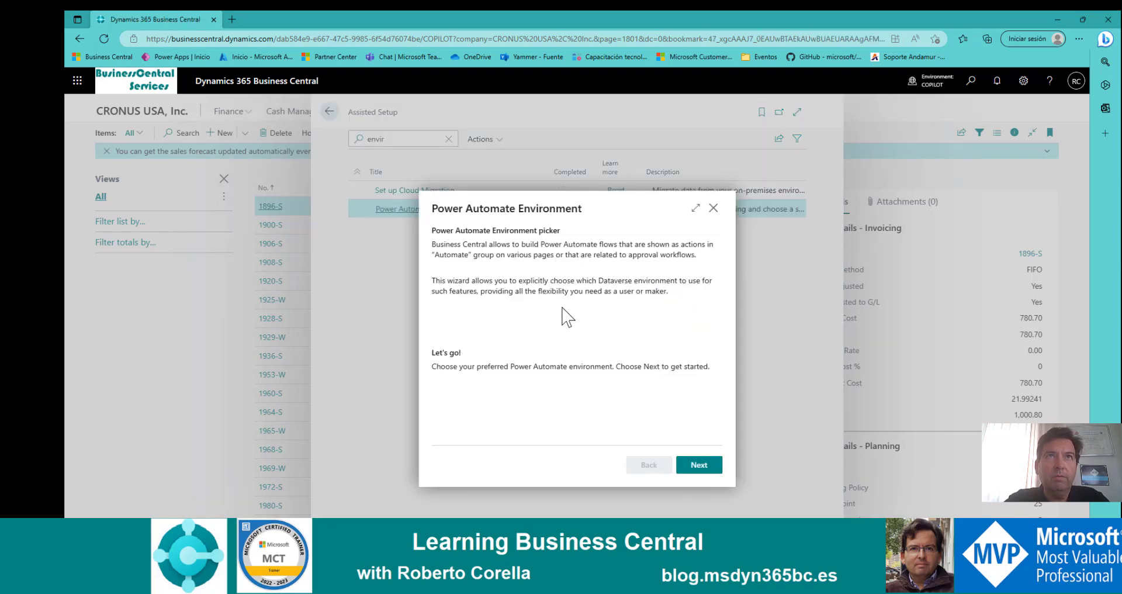
# Go through the guide's introduction and privacy notice, and choose PowerPlatform as the Dataverse environment
pyautogui.click(709, 467)
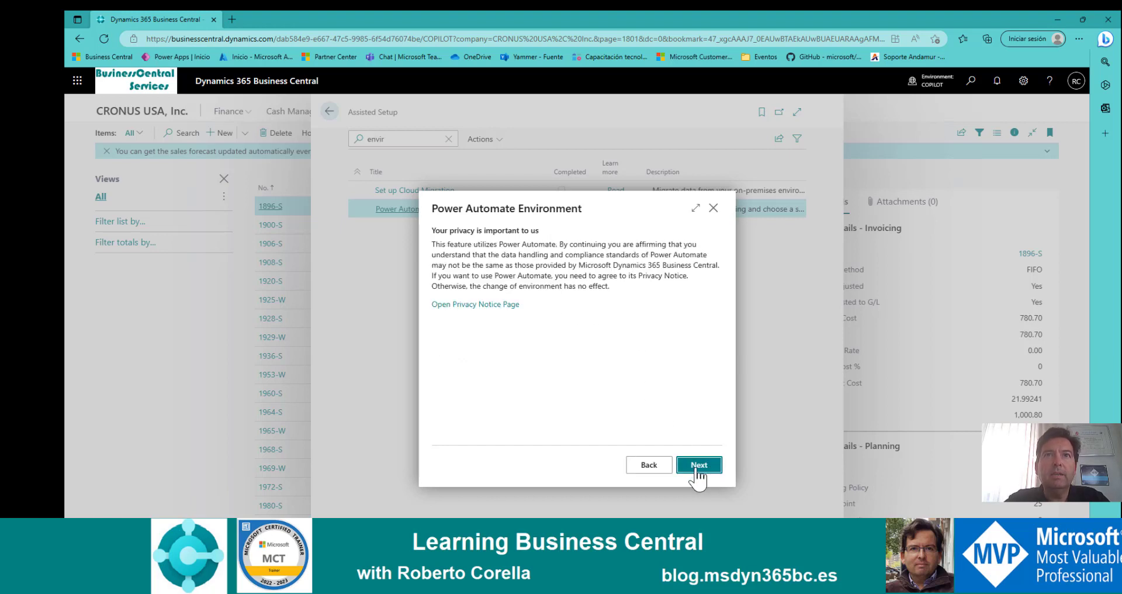
pyautogui.click(698, 466)
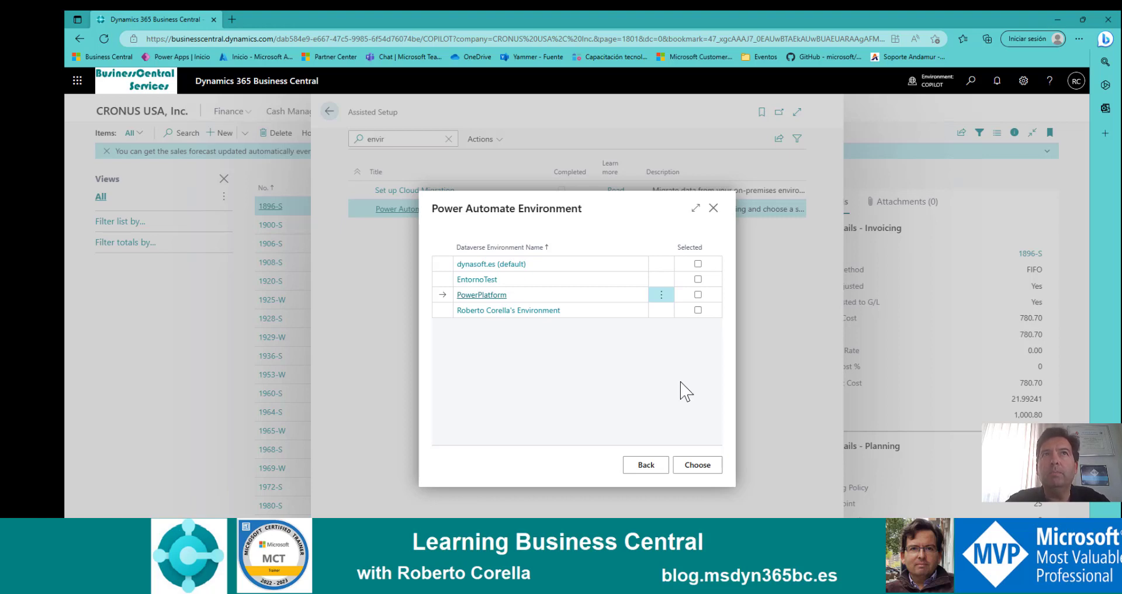
pyautogui.click(698, 295)
pyautogui.click(696, 473)
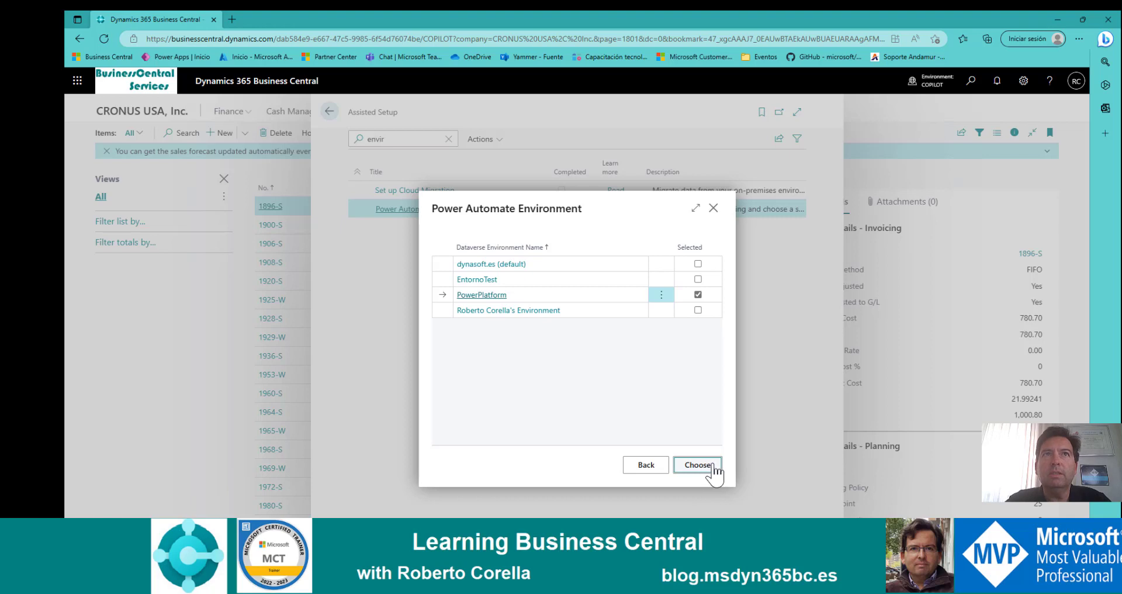
pyautogui.click(715, 467)
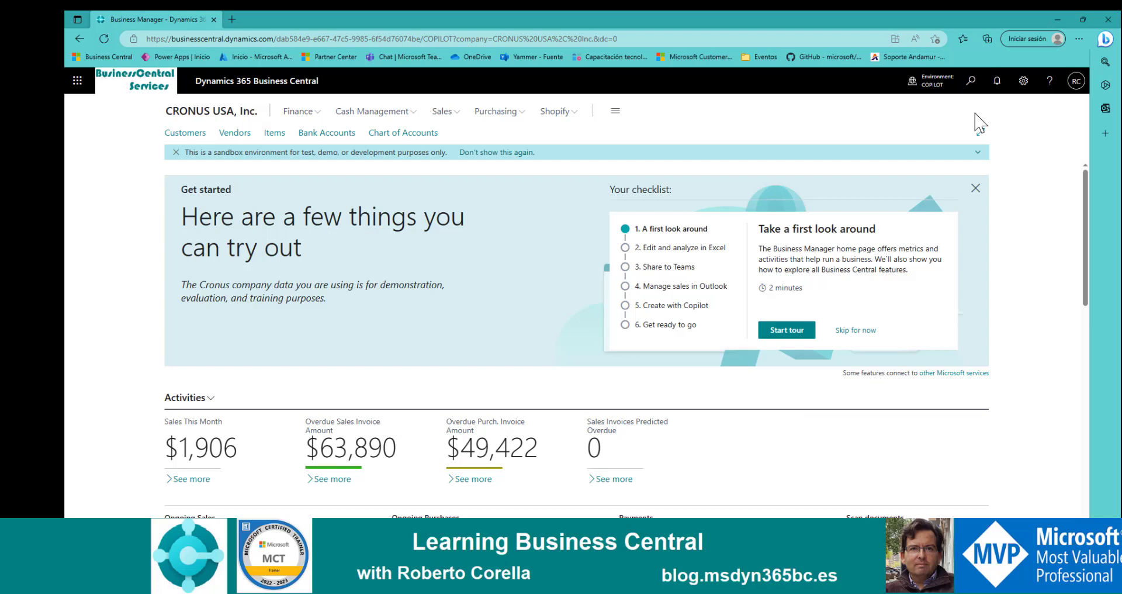
# Open the User Setup page and review each user's sales and purchase invoice posting policies
pyautogui.hotkey('alt', 'q')
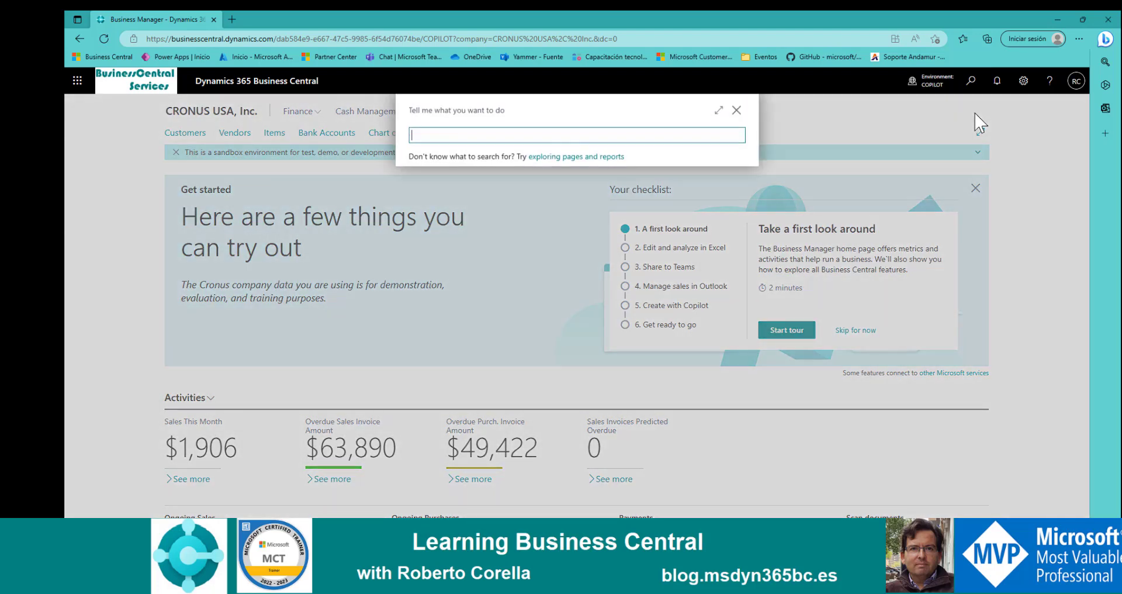
pyautogui.write('se')
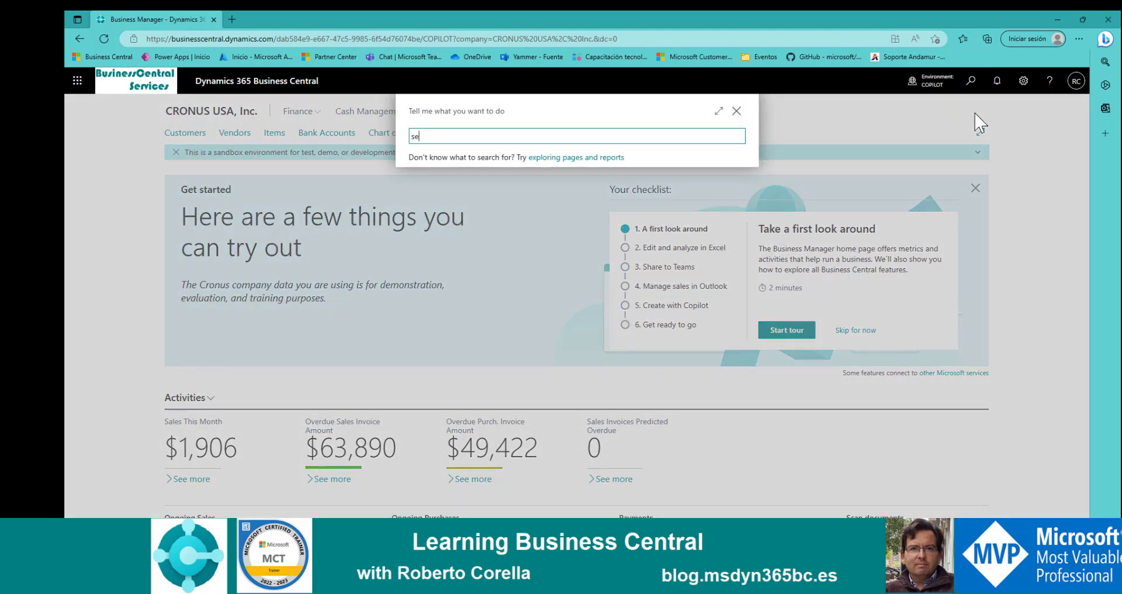
pyautogui.press('BackSpace')
pyautogui.press('BackSpace')
pyautogui.write('user')
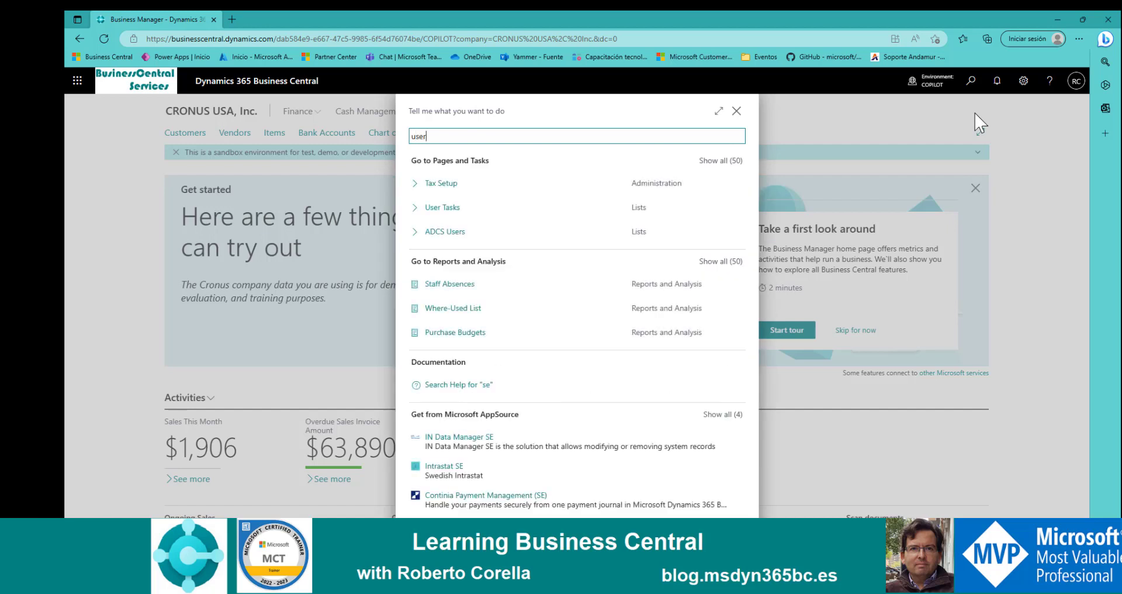
pyautogui.write('se')
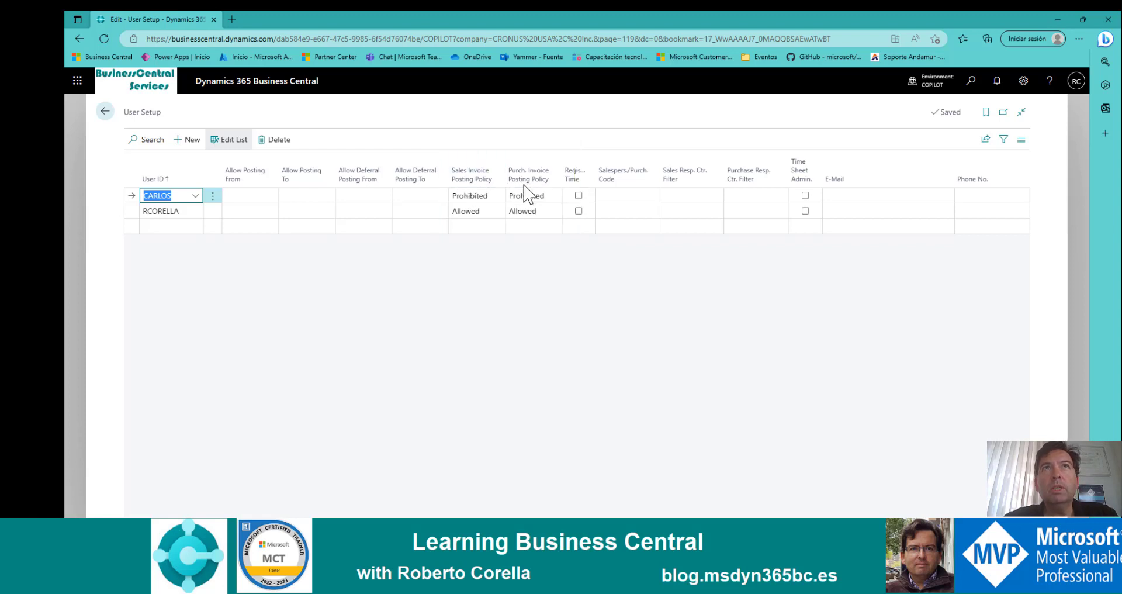
pyautogui.moveTo(522, 185)
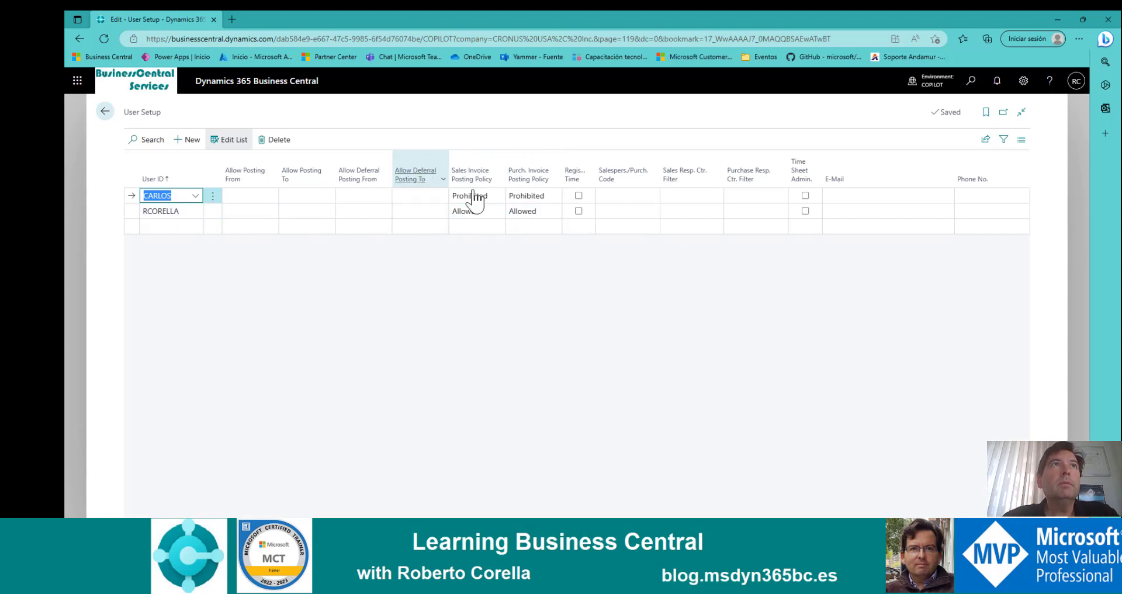
# Search for "purchase orders" and open the Purchase Orders list
pyautogui.click(978, 88)
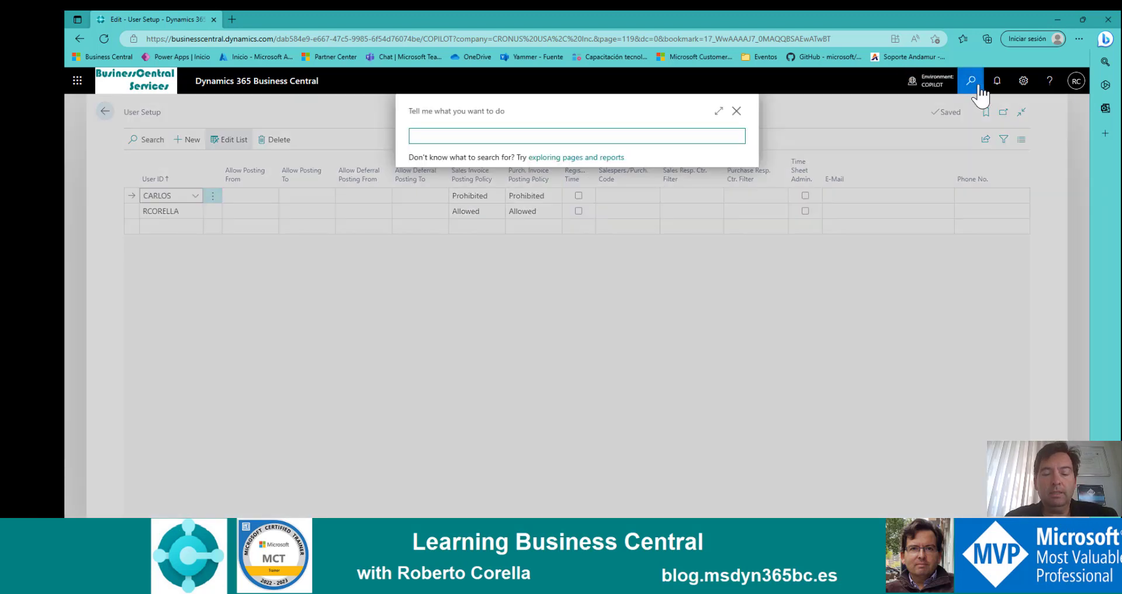
pyautogui.write('o')
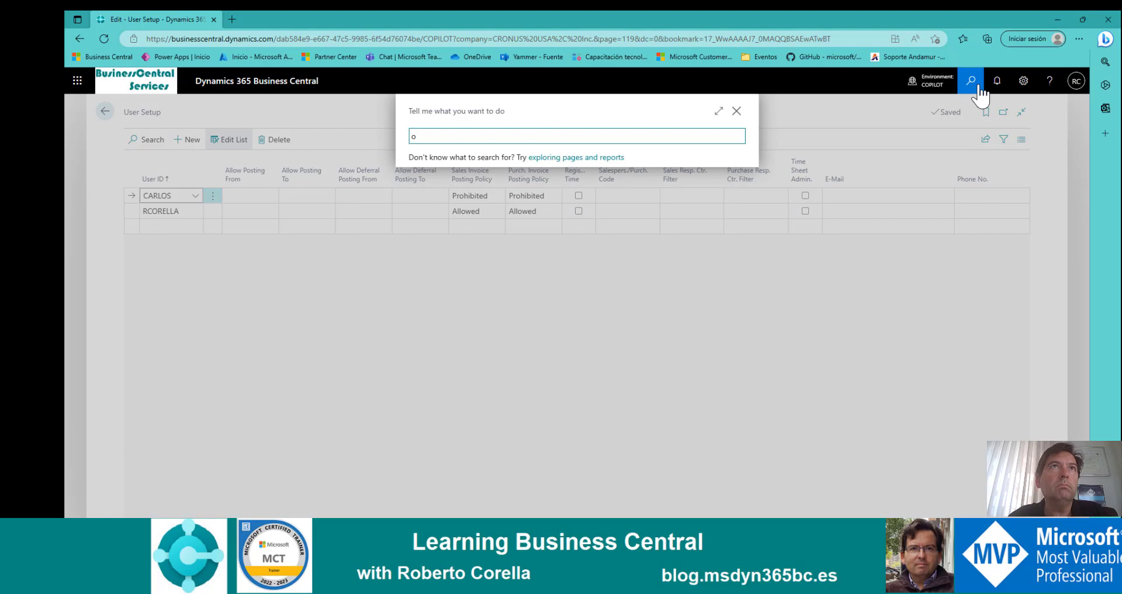
pyautogui.press('BackSpace')
pyautogui.write('purchas')
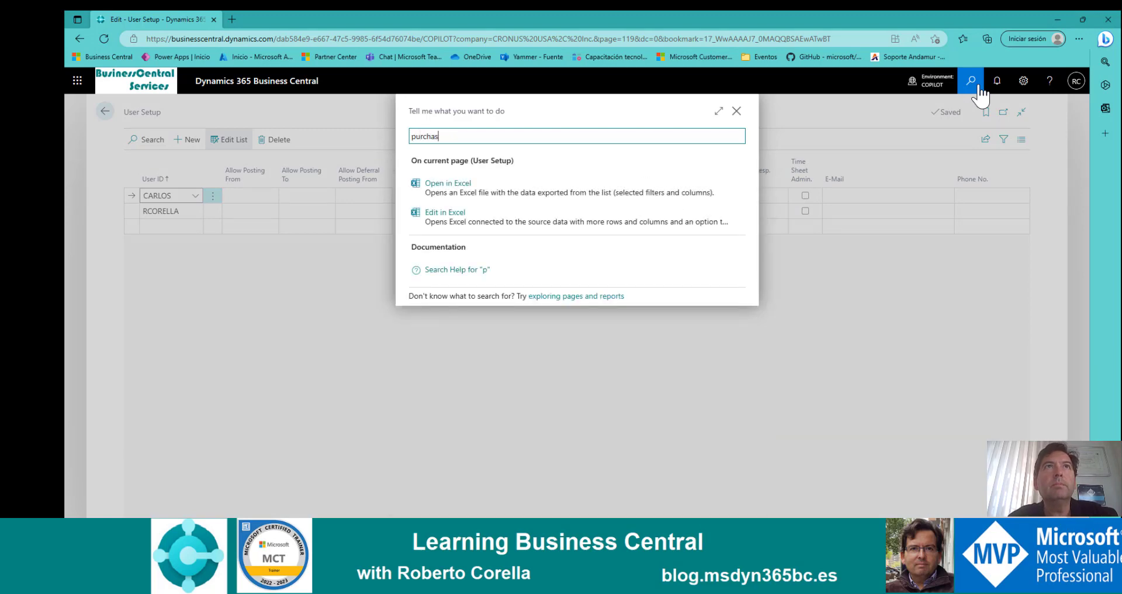
pyautogui.write('e orders')
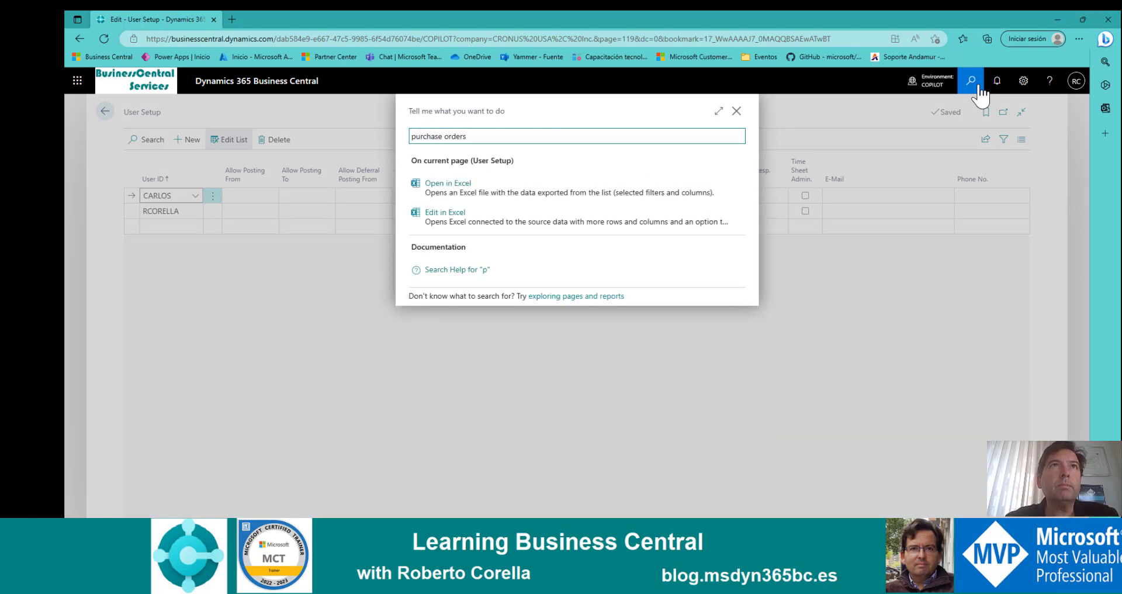
pyautogui.press('Return')
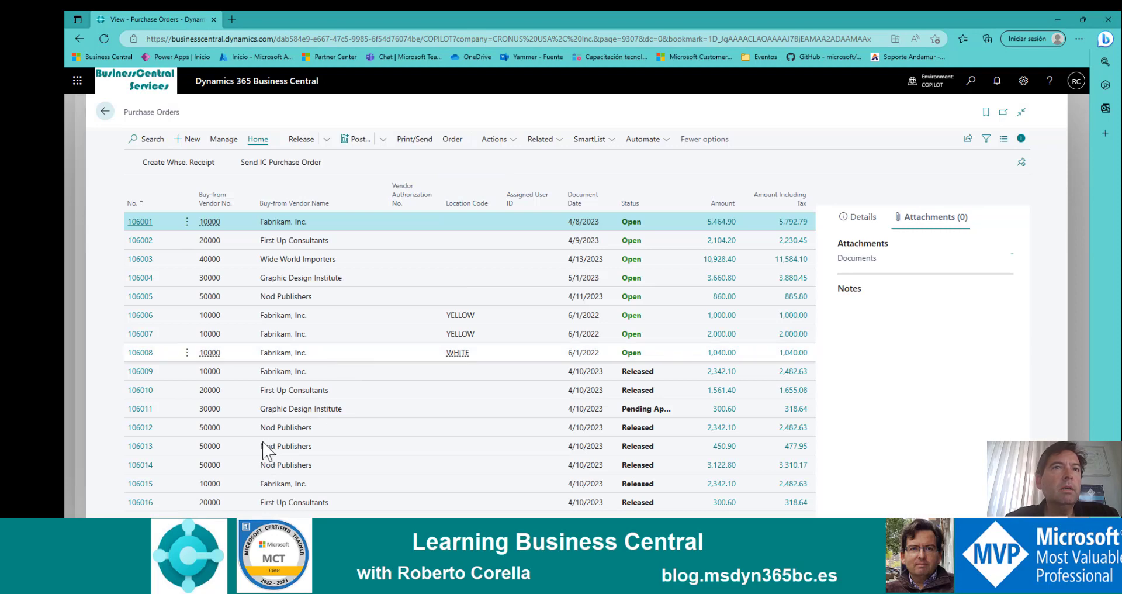
# Open the First Up Consultants purchase order for 300.60, view its posting options and cancel the posting
pyautogui.click(145, 504)
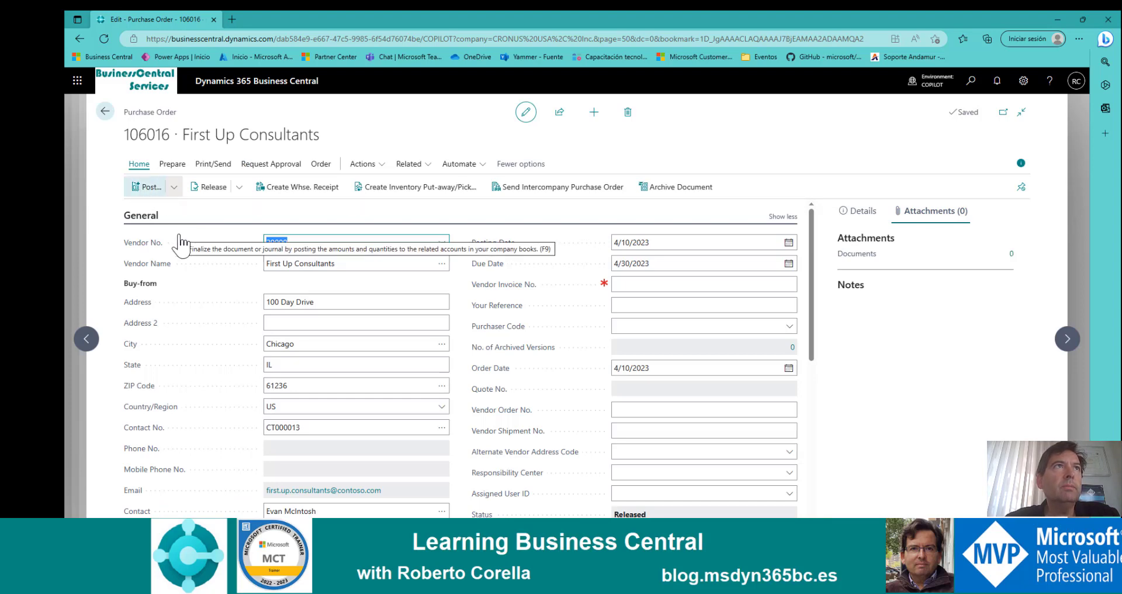
pyautogui.press('F9')
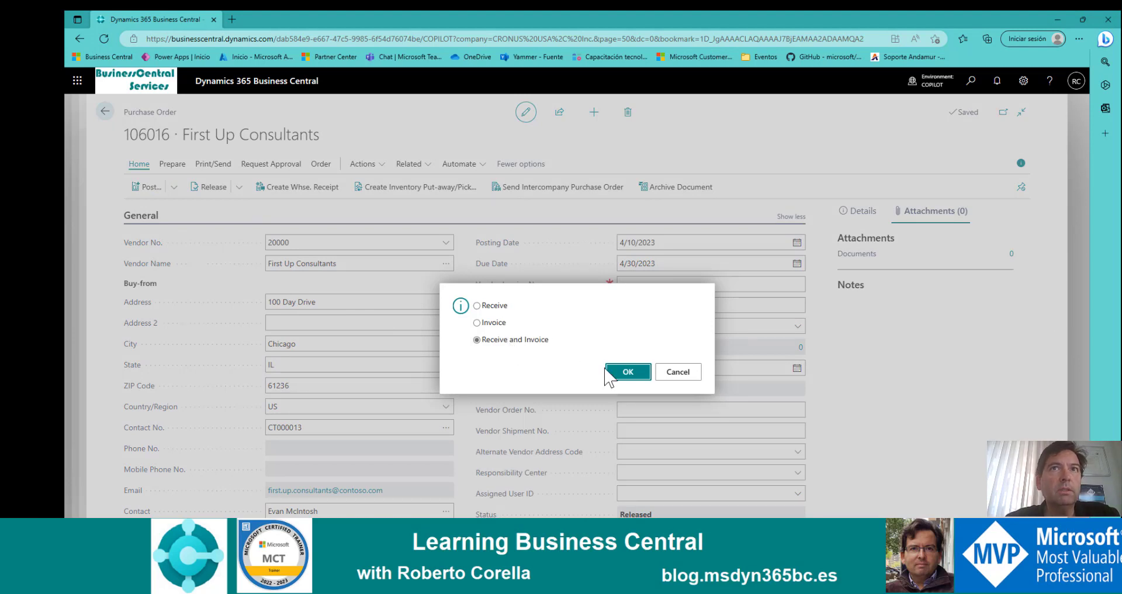
pyautogui.click(694, 376)
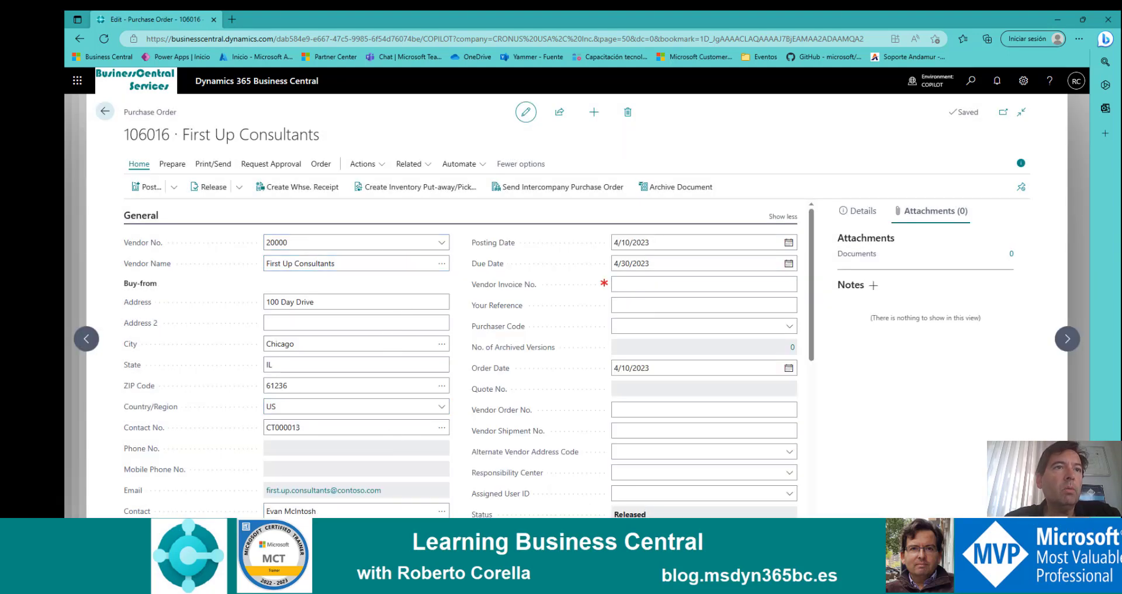
# Switch to the InPrivate browser window and open the same First Up Consultants purchase order there
pyautogui.moveTo(346, 591)
pyautogui.click(405, 544)
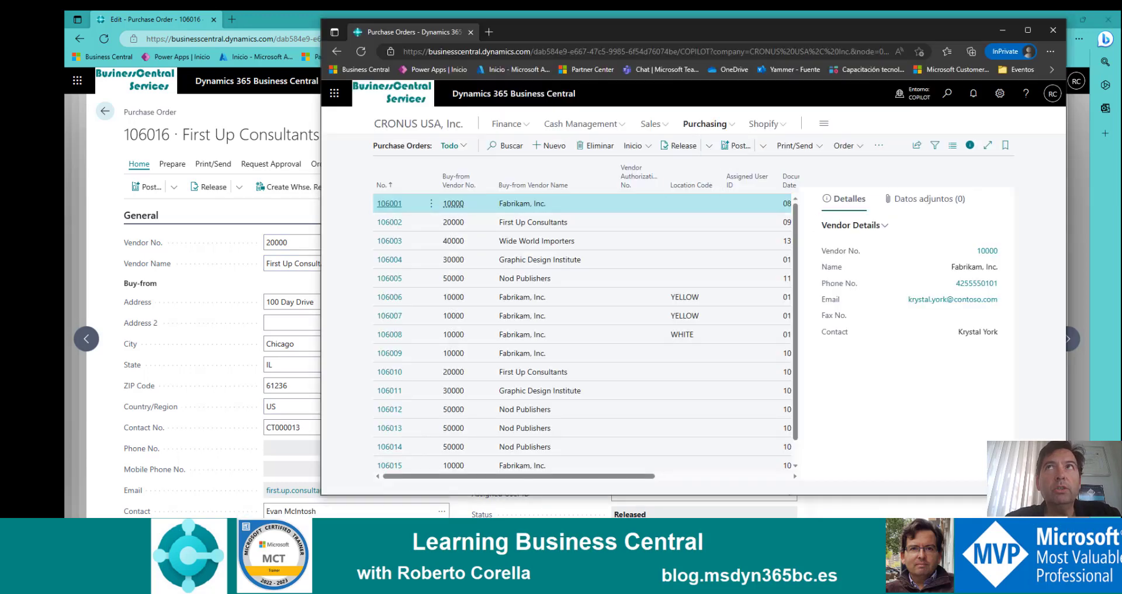
pyautogui.scroll(-1, 579, 257)
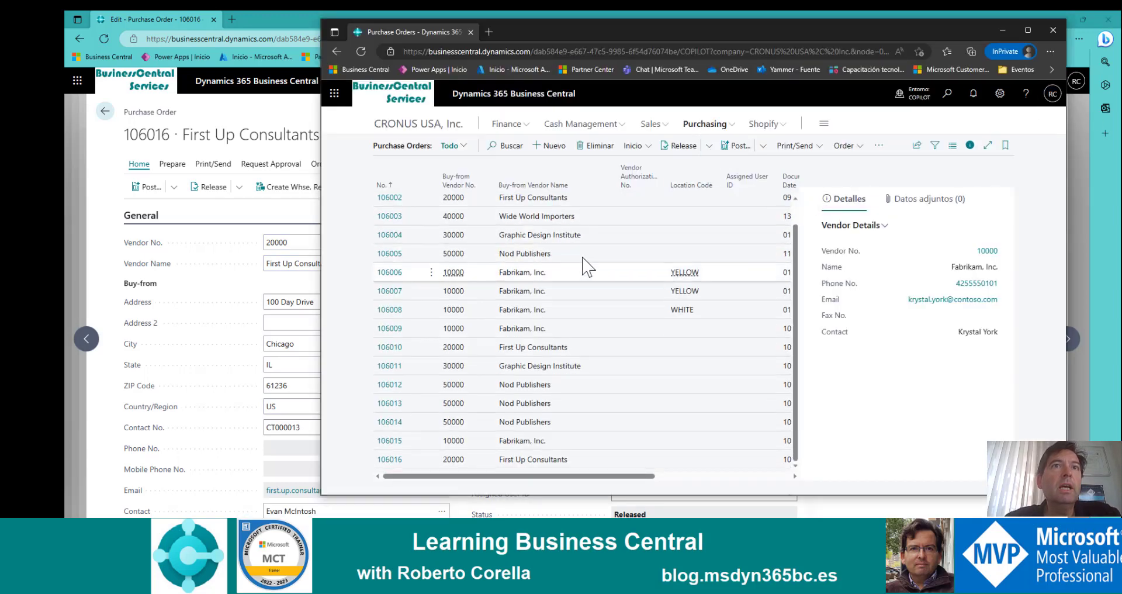
pyautogui.click(395, 462)
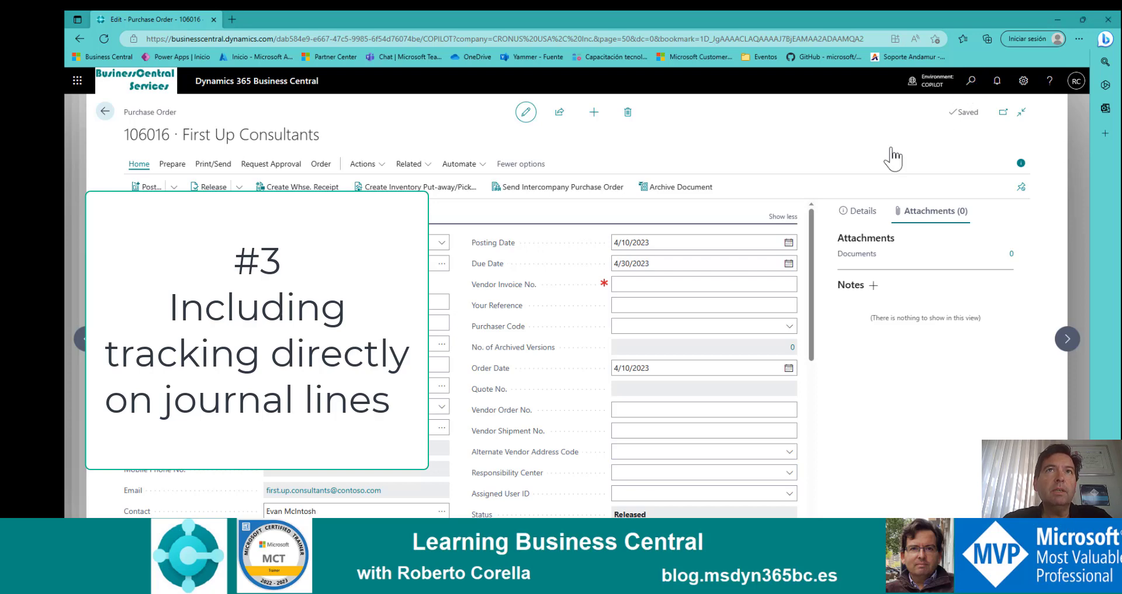
# Find and open the Item Journals page and show its additional action groups
pyautogui.hotkey('alt', 'q')
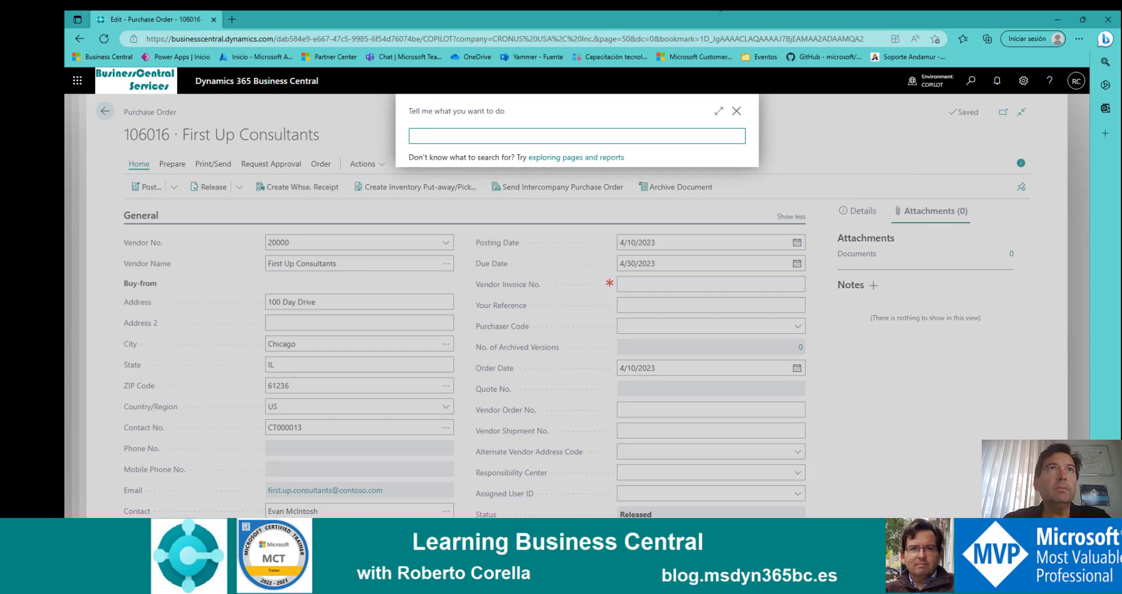
pyautogui.write('item jour')
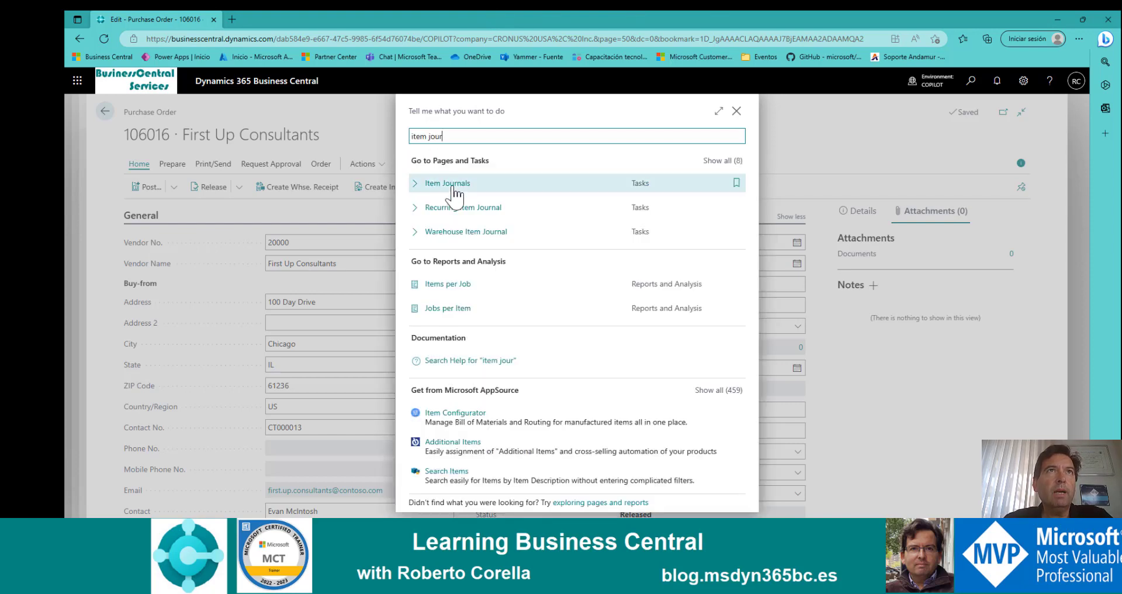
pyautogui.click(454, 185)
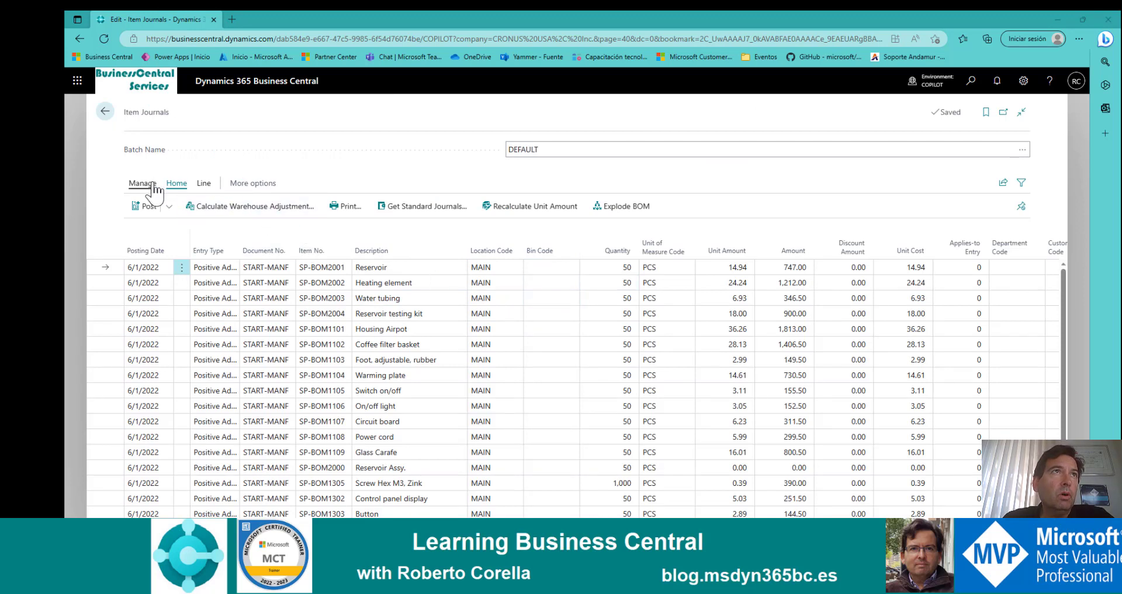
pyautogui.click(252, 183)
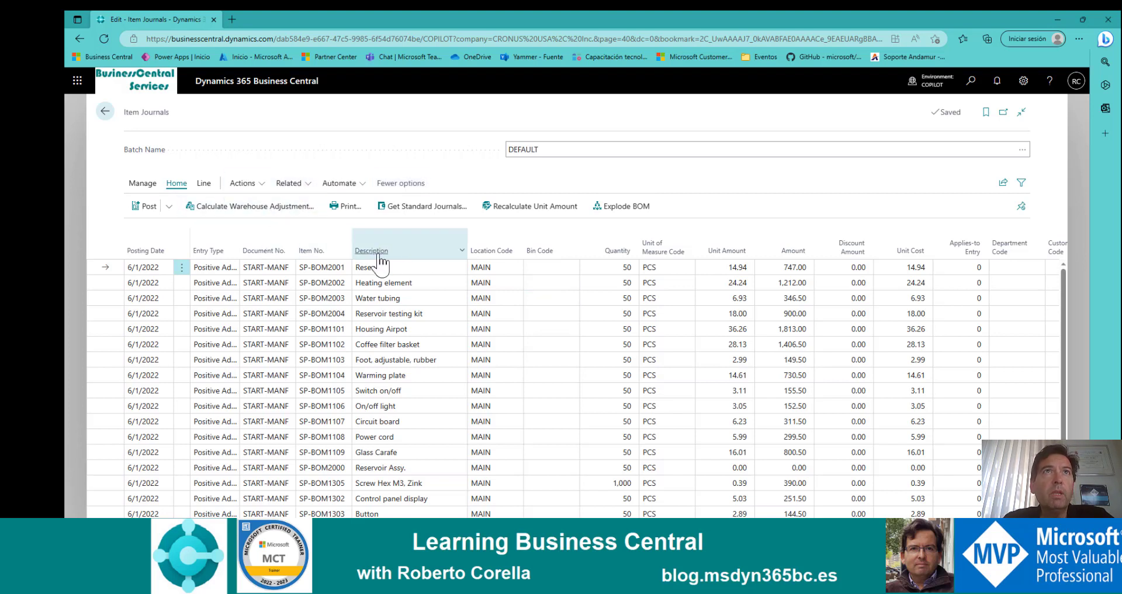
# Switch the item journal to the TRACKING batch, view its item tracking columns on the lines, and leave the journal
pyautogui.click(1021, 153)
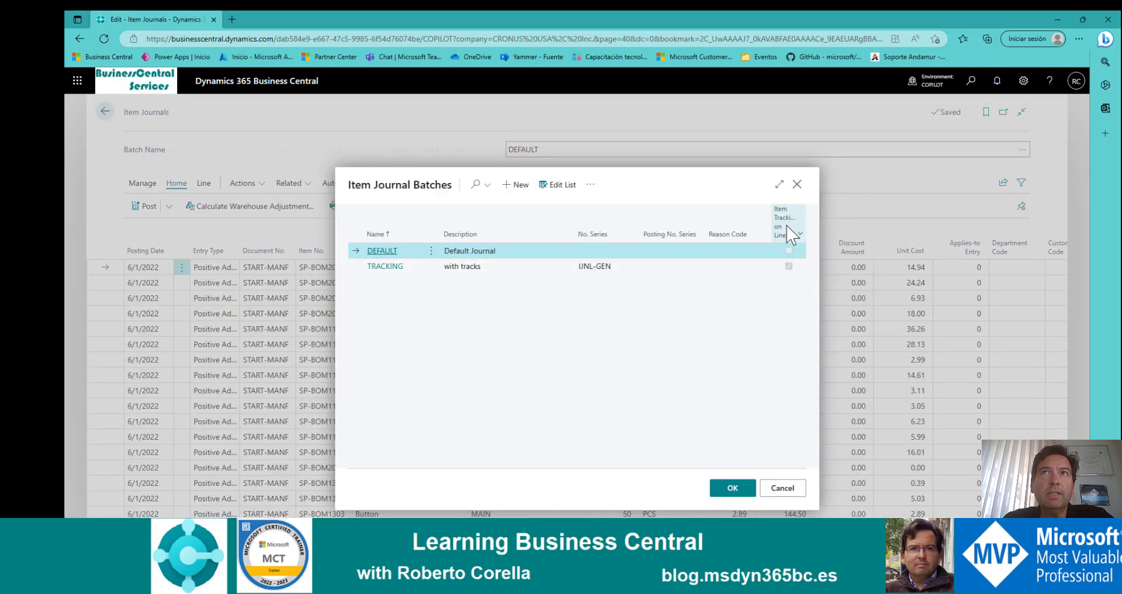
pyautogui.click(403, 270)
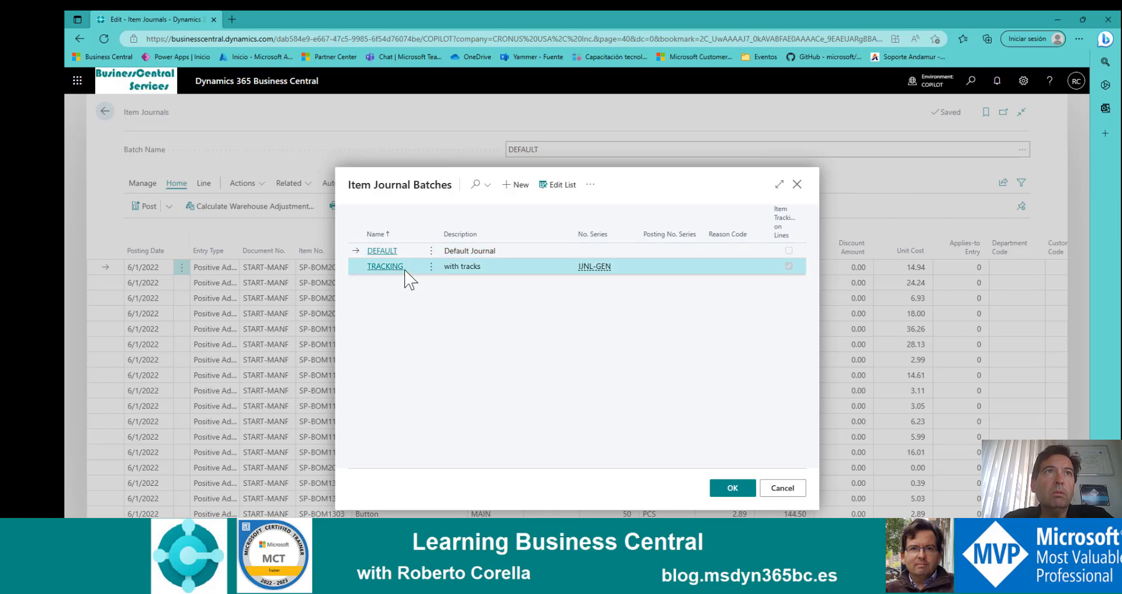
pyautogui.click(726, 485)
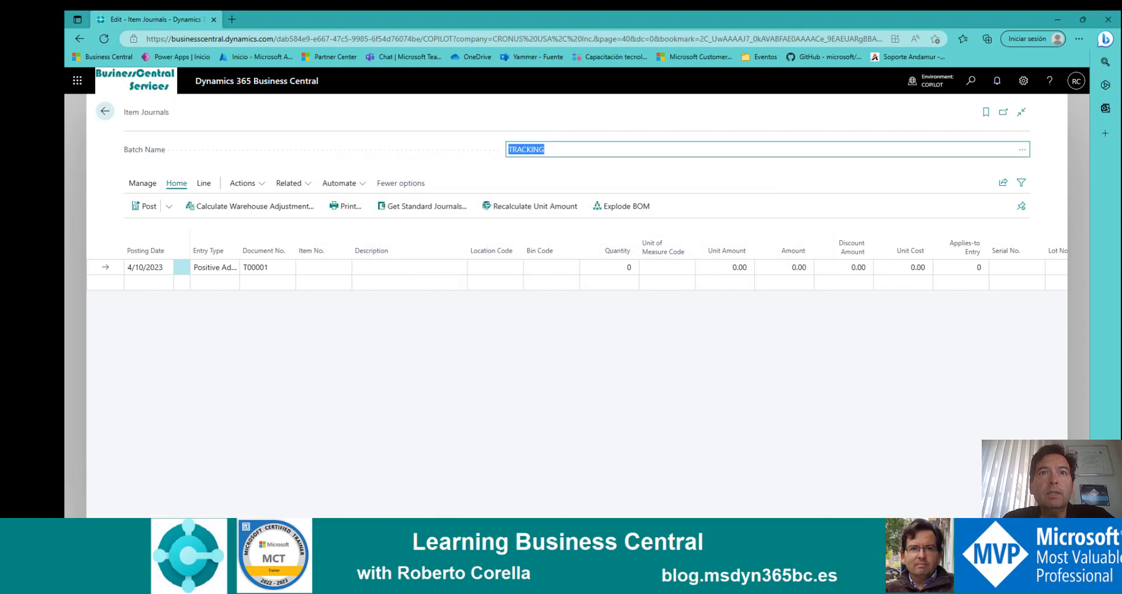
pyautogui.hscroll(3, 769, 451)
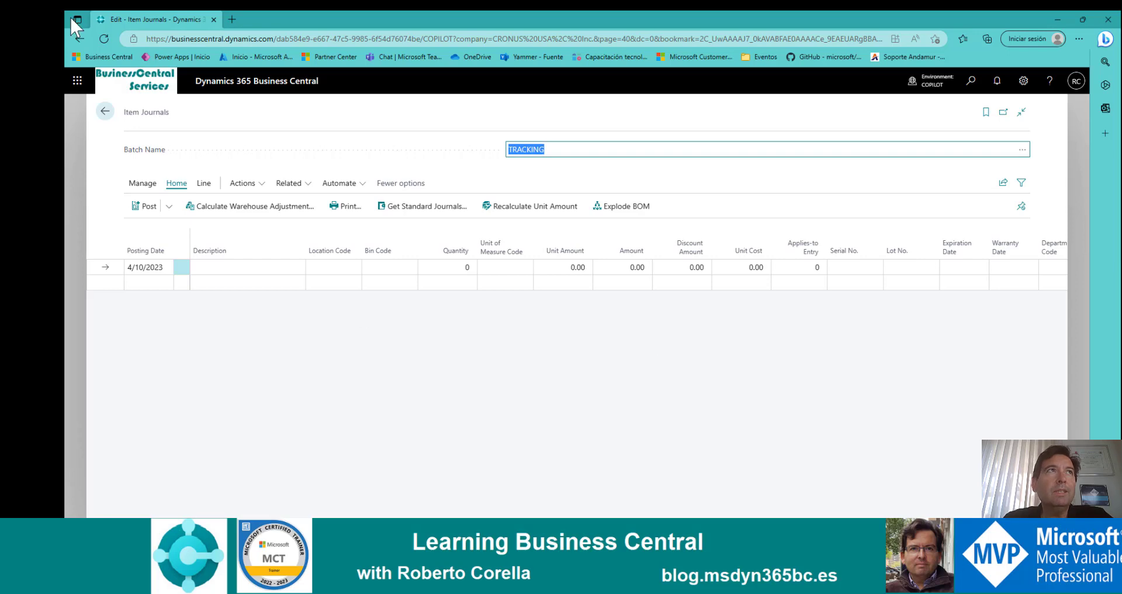
pyautogui.click(106, 111)
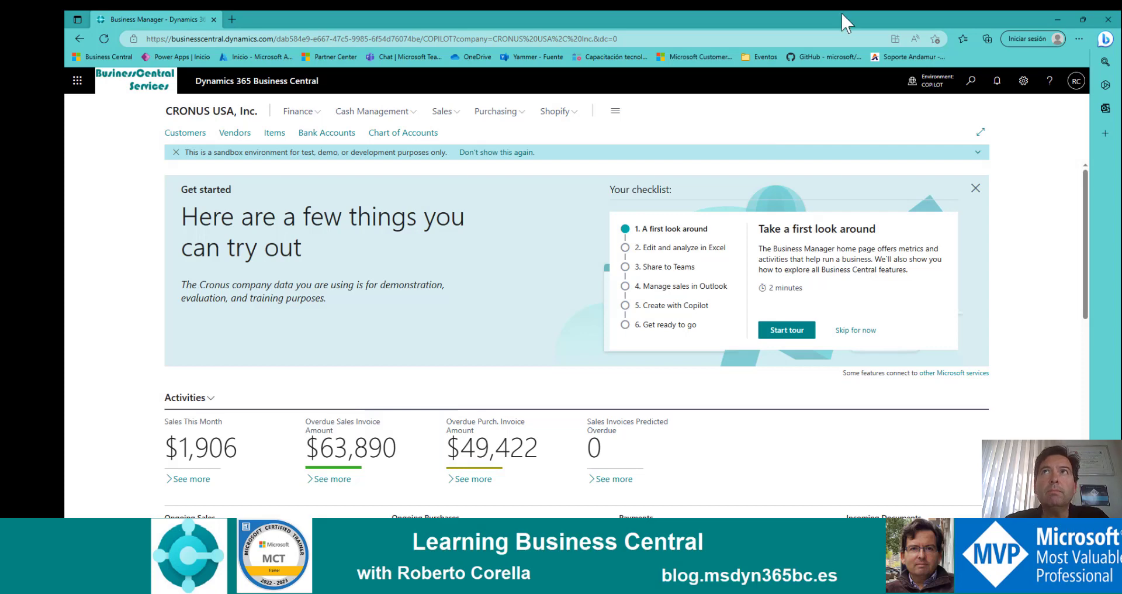
# Search for the Sales Orders list and open the Adatum Corporation order for location WHITE
pyautogui.click(971, 81)
pyautogui.write('sales ord')
pyautogui.press('Return')
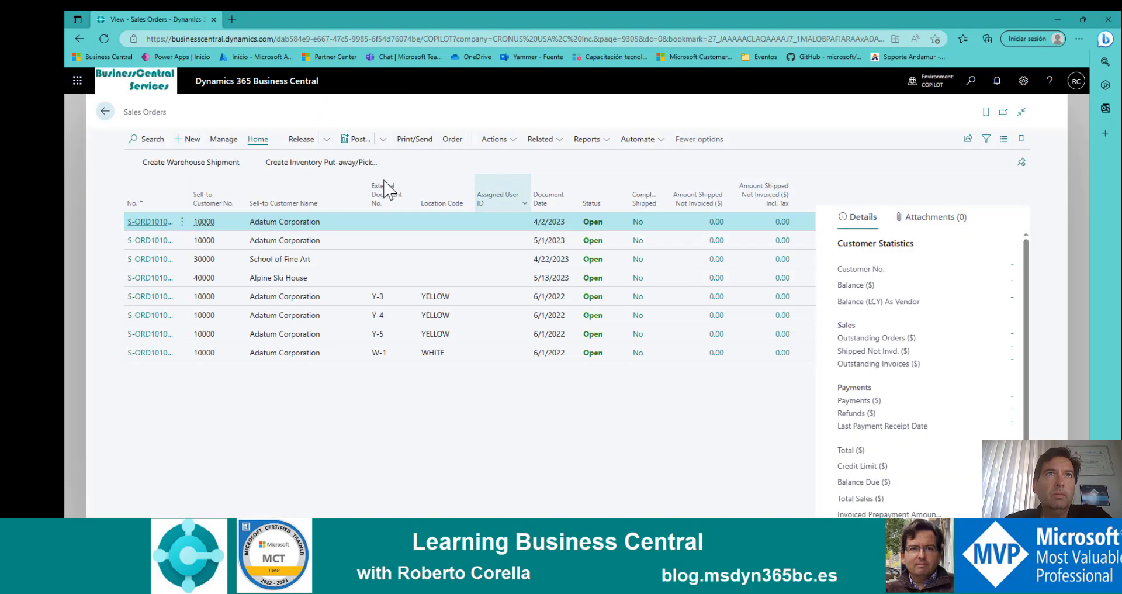
pyautogui.click(228, 357)
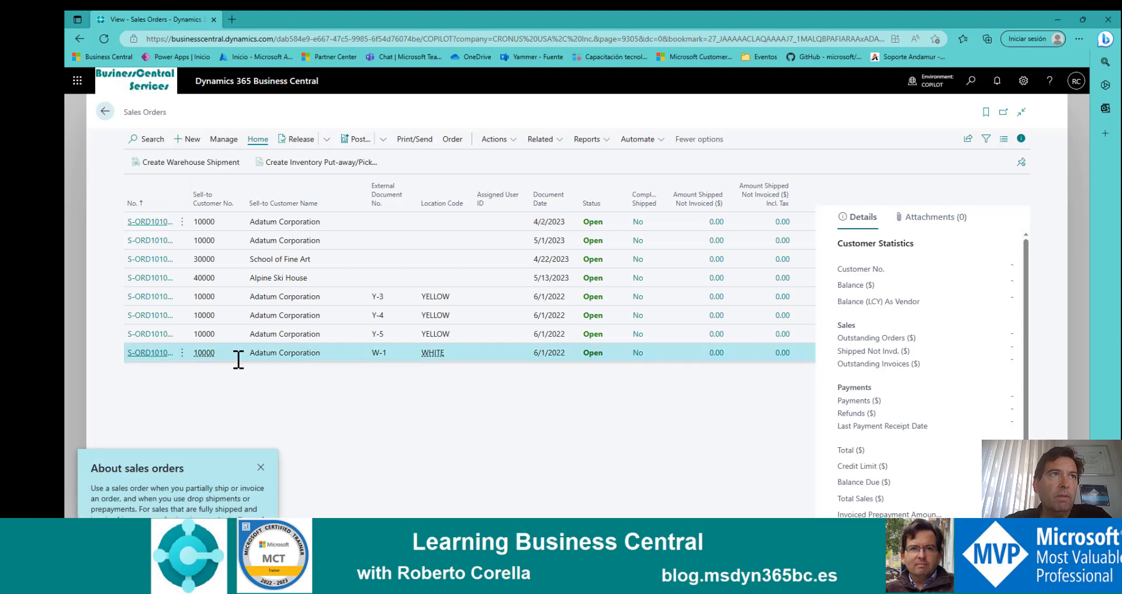
# View the sales order's attachments, open the option to attach files to its documents list, and close it without attaching anything
pyautogui.click(941, 212)
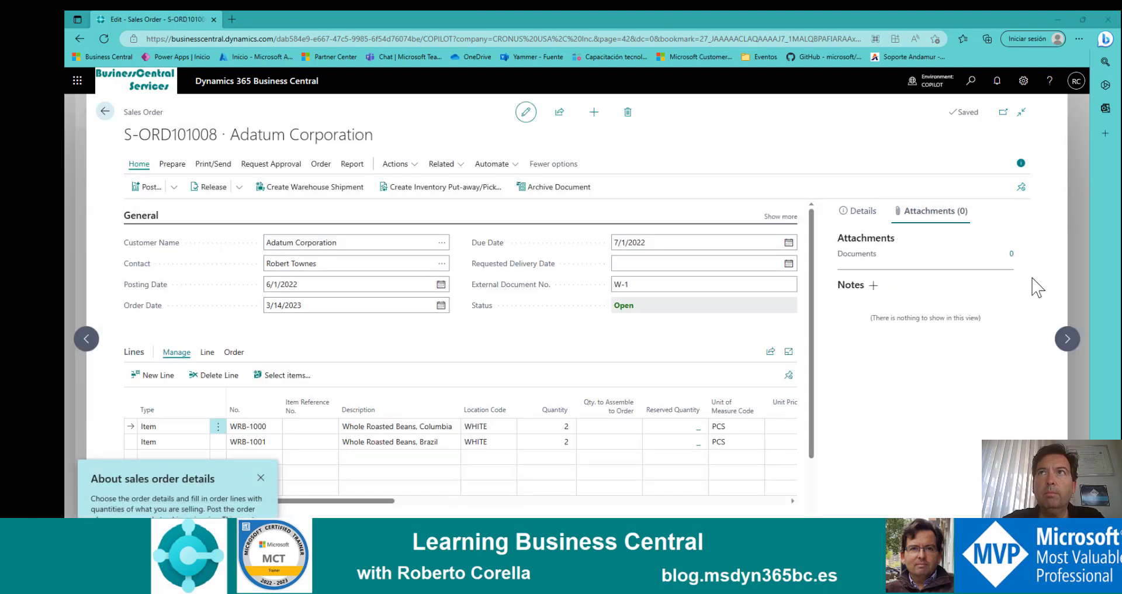
pyautogui.click(1012, 254)
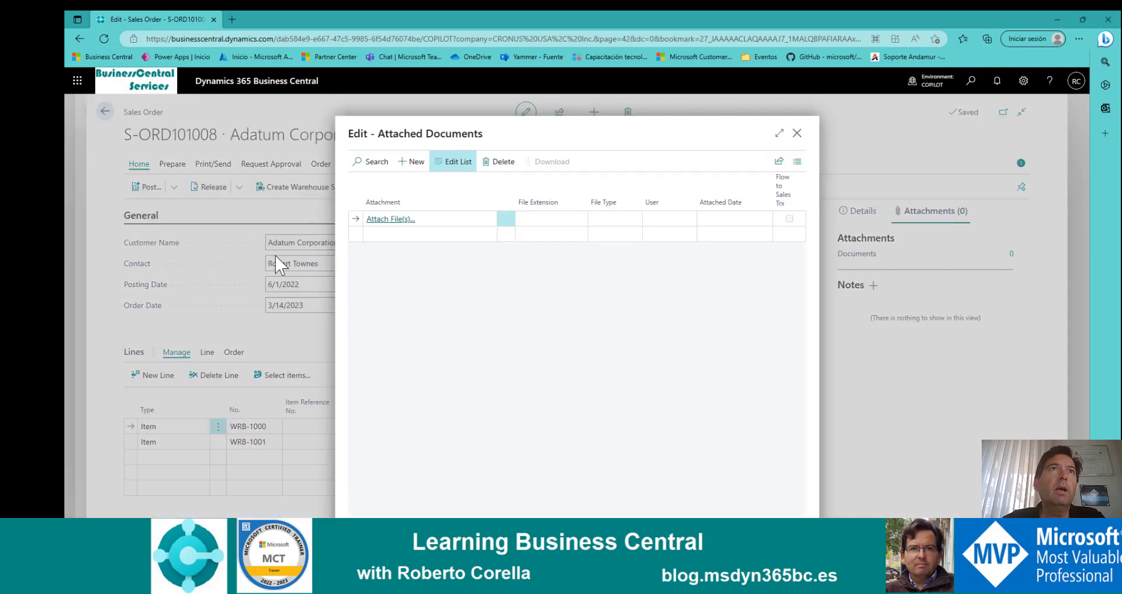
pyautogui.click(383, 220)
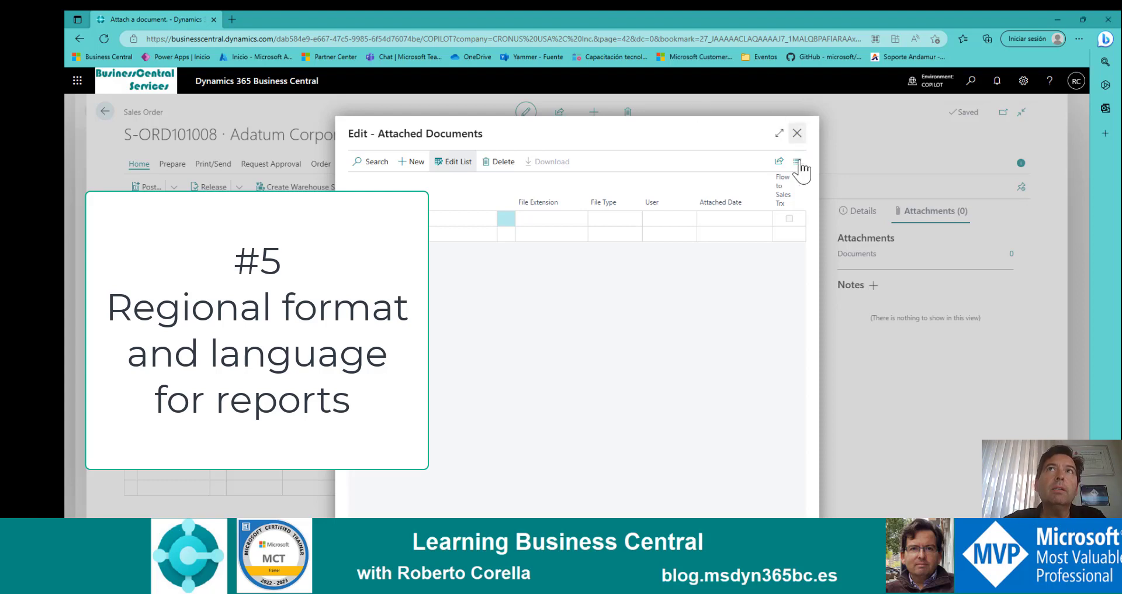
pyautogui.press('Escape')
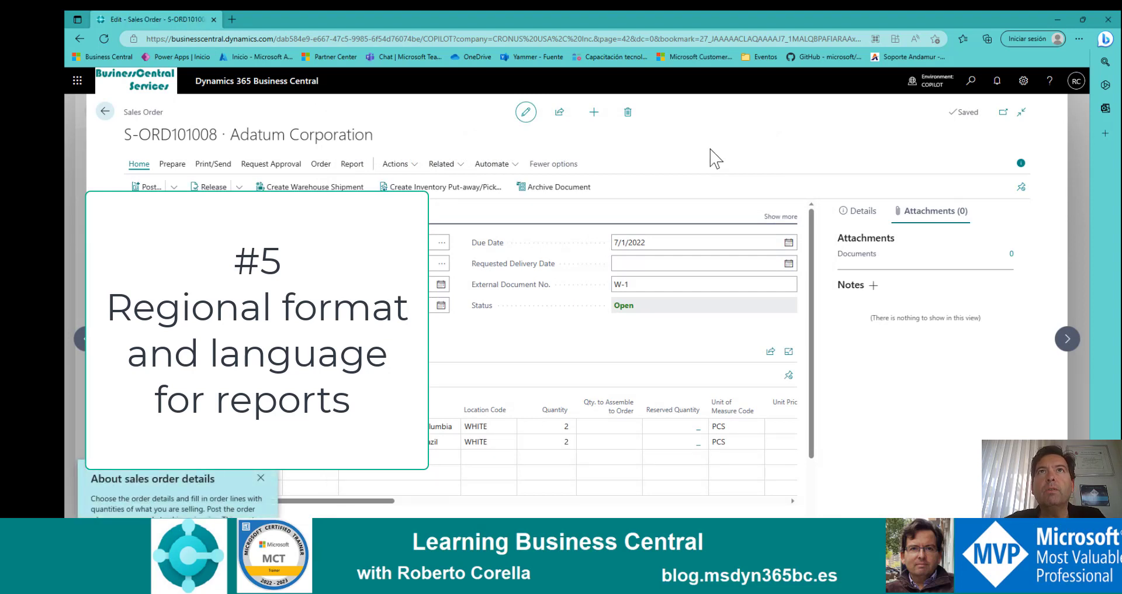
# Search for "10 cust" and open the request page of the Customer - Top 10 List report
pyautogui.click(971, 84)
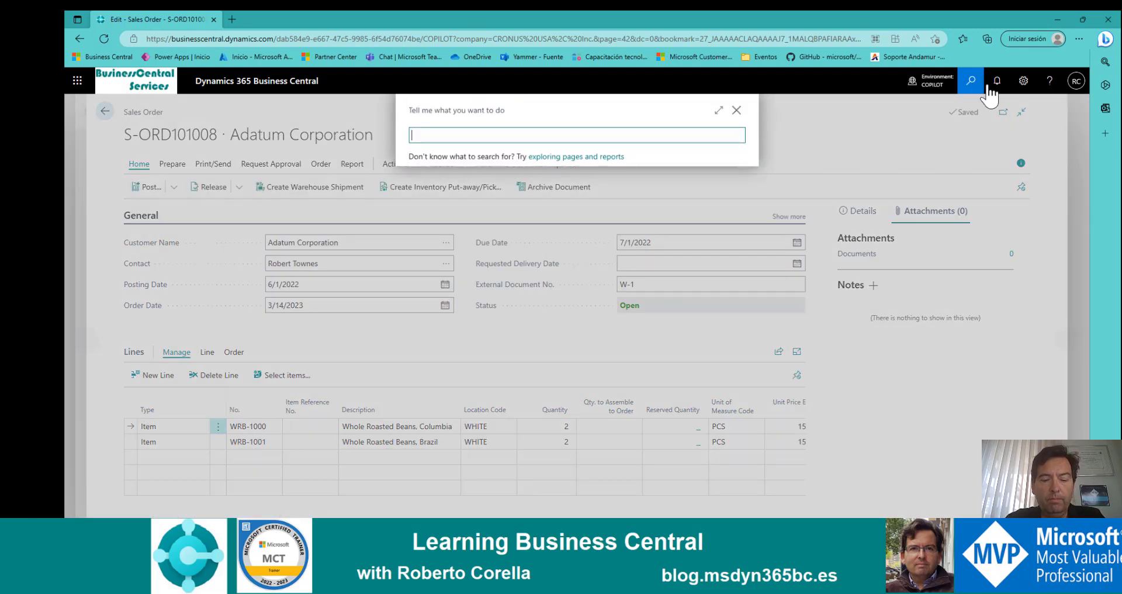
pyautogui.write('cust')
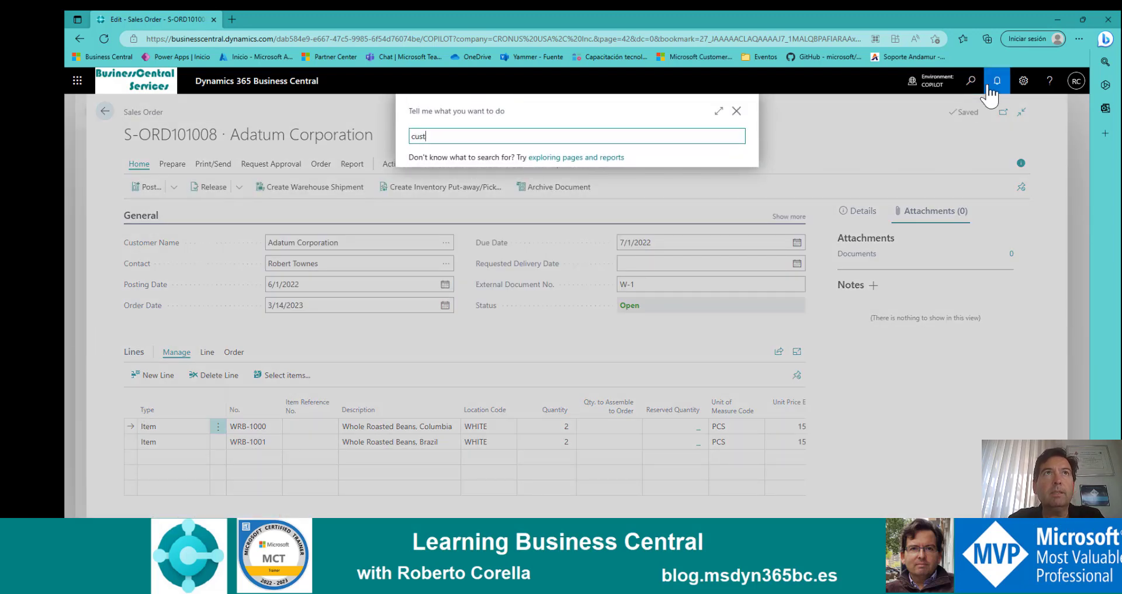
pyautogui.press('BackSpace')
pyautogui.press('BackSpace')
pyautogui.write('10 cas')
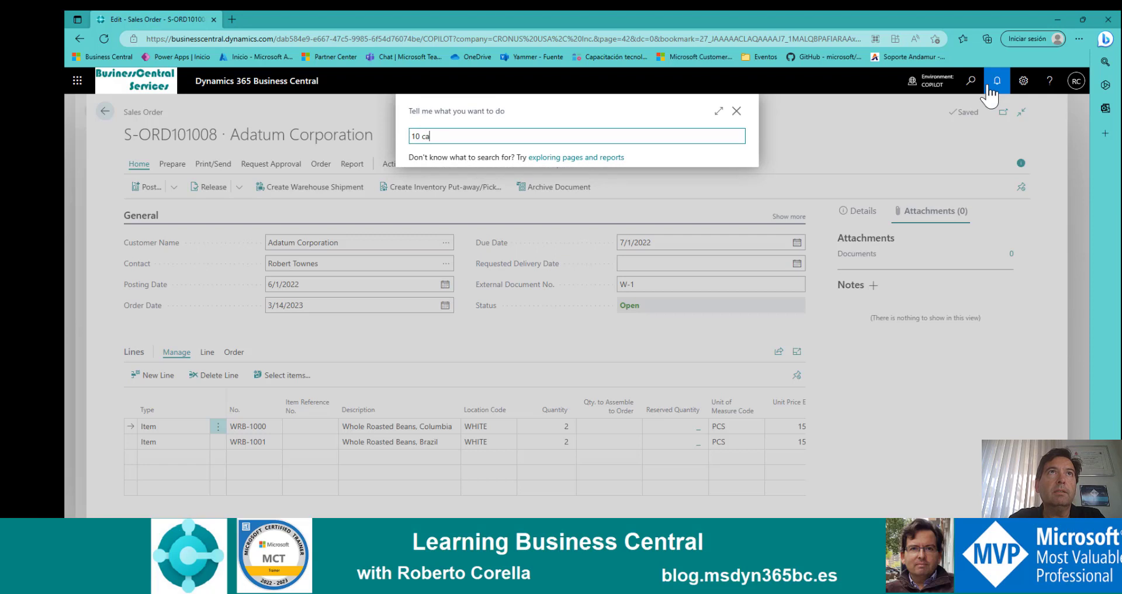
pyautogui.press('BackSpace')
pyautogui.write('ust')
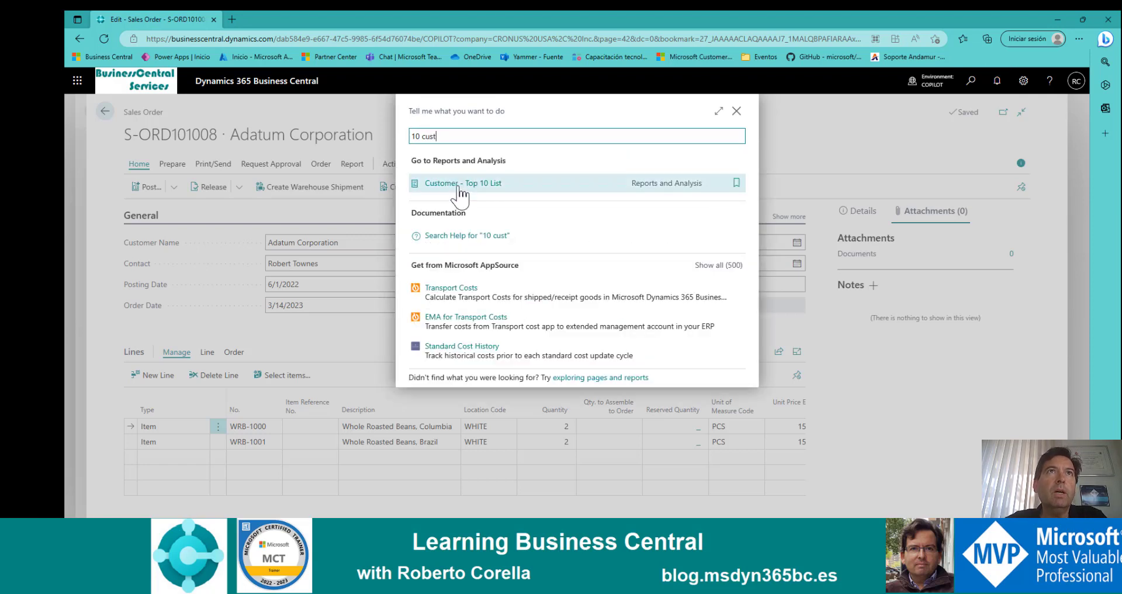
pyautogui.click(459, 185)
# Expand the report's advanced options and examine the row limits, format region and language settings
pyautogui.scroll(-1, 631, 257)
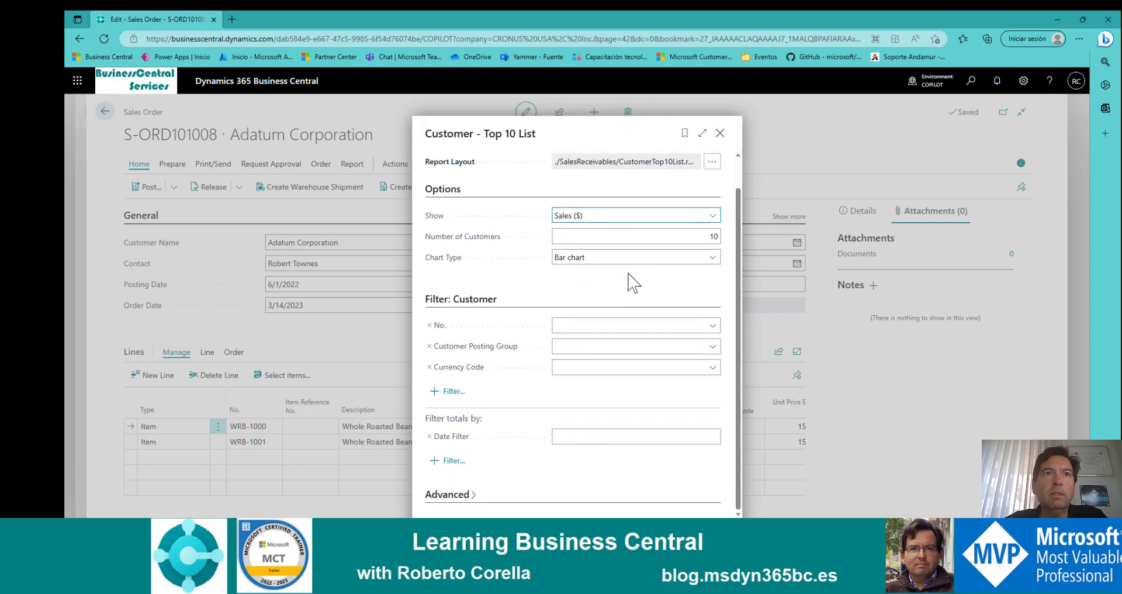
pyautogui.click(456, 496)
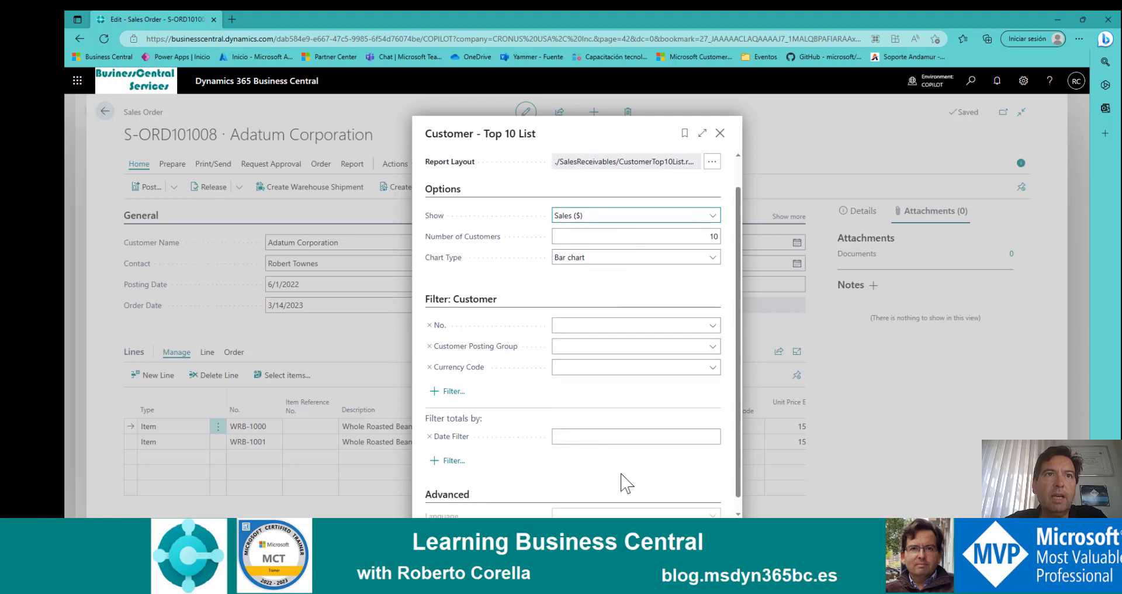
pyautogui.scroll(-2, 626, 482)
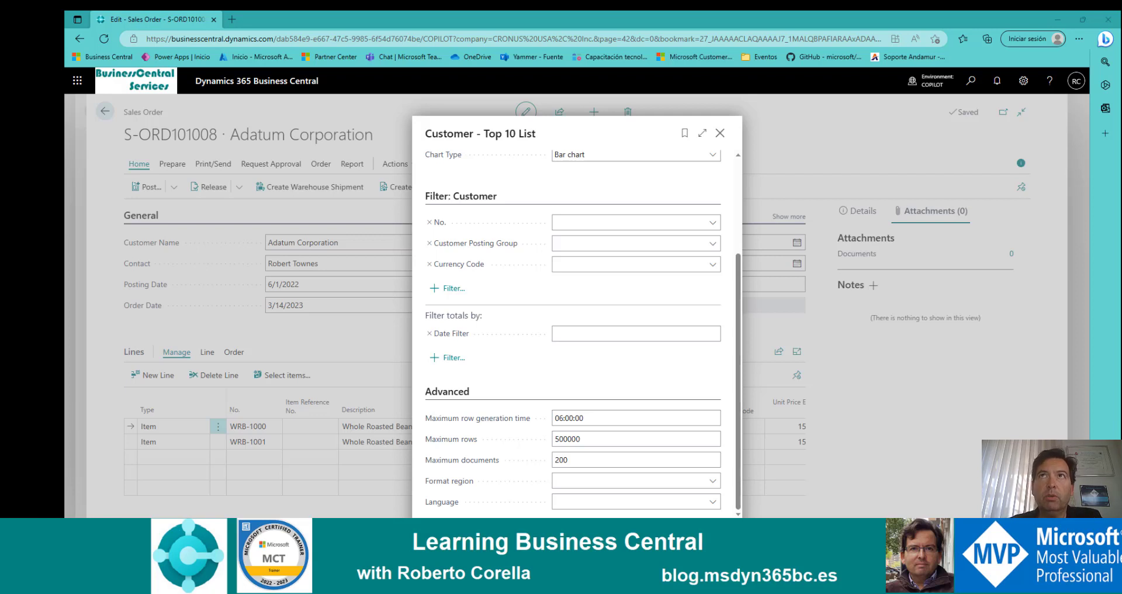
# Search for "report limit" and open the Report Limits and Settings page
pyautogui.click(970, 82)
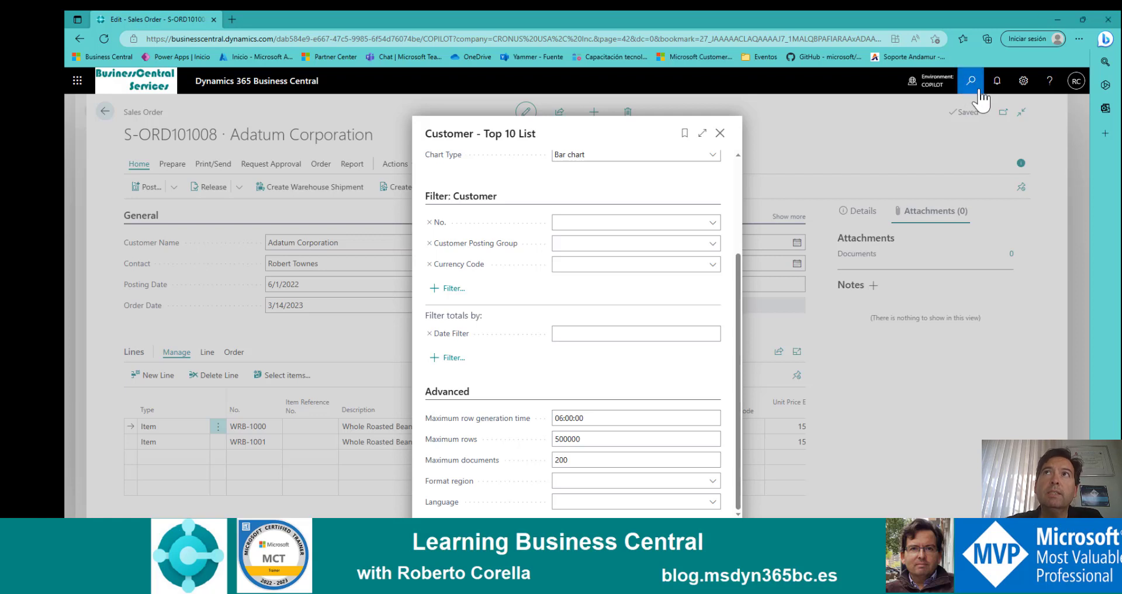
pyautogui.write('repo')
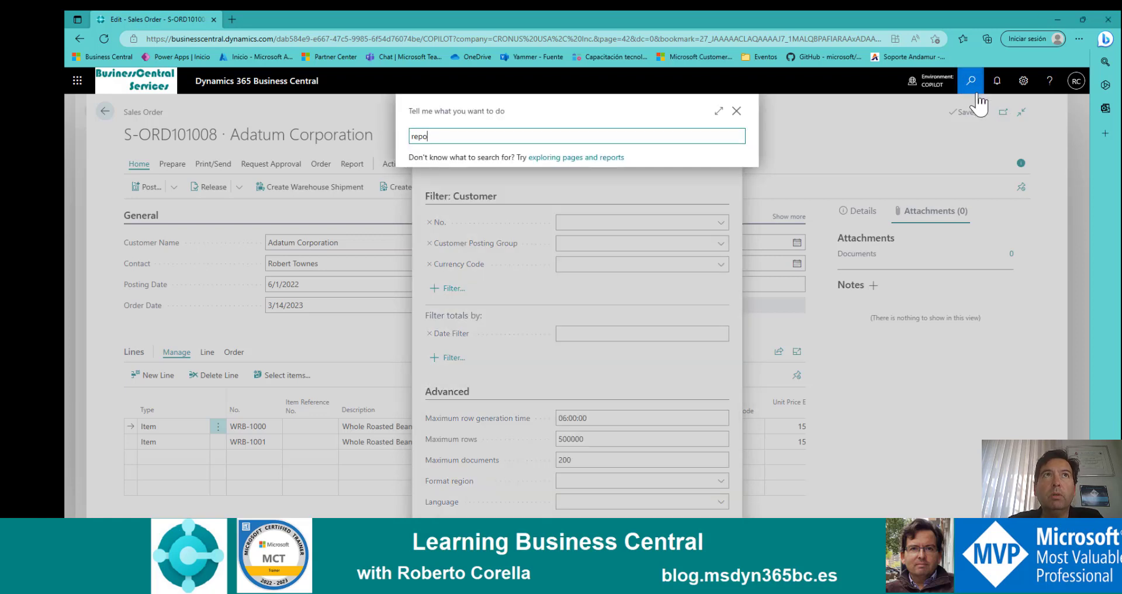
pyautogui.write('rt limit')
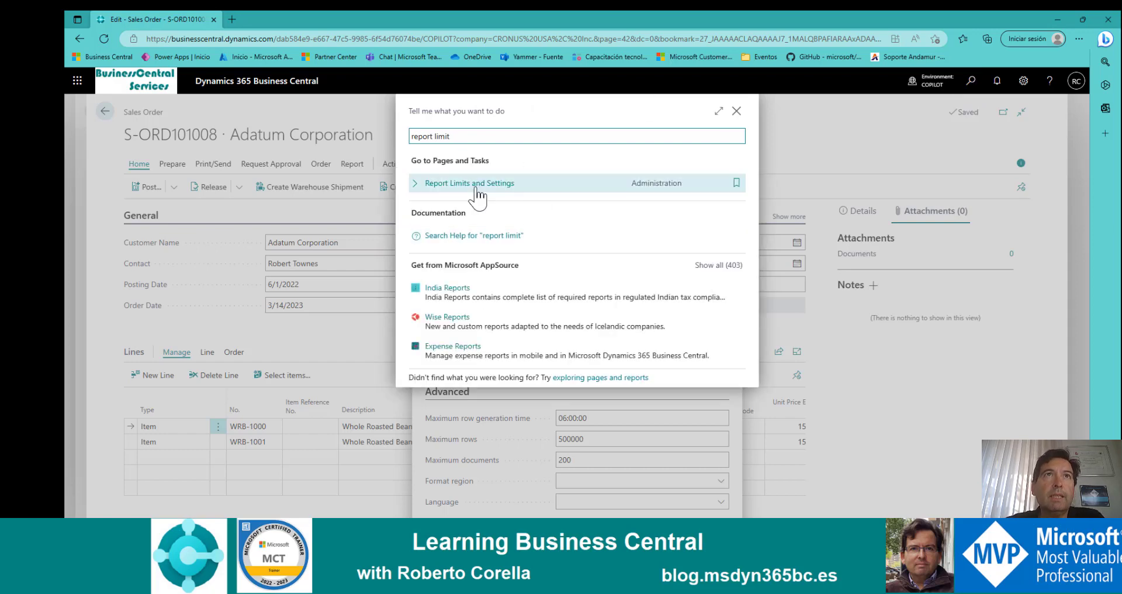
pyautogui.click(481, 183)
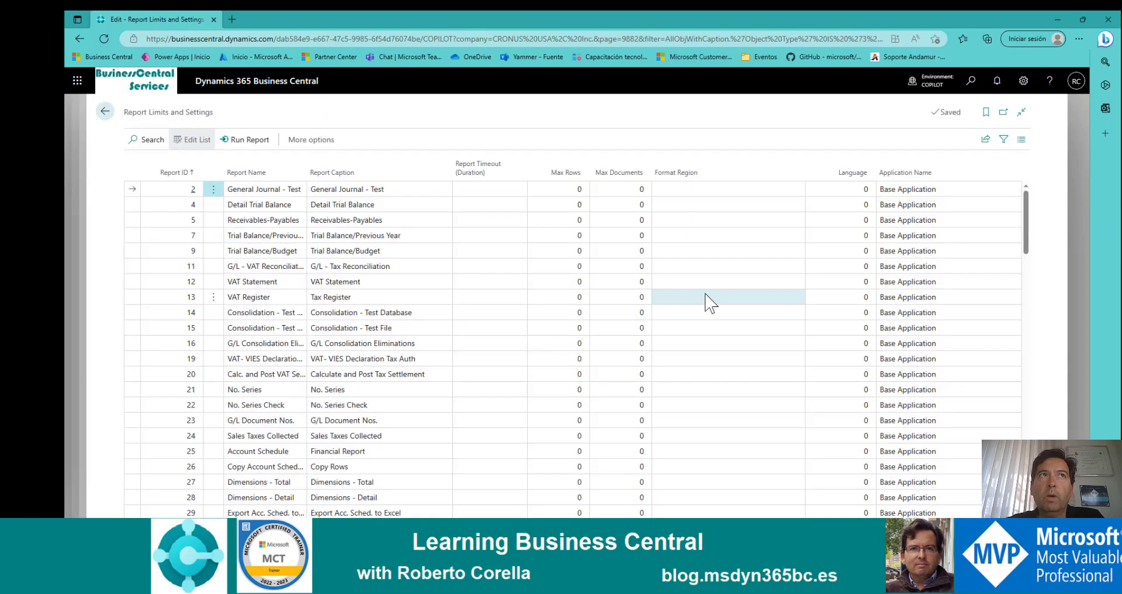